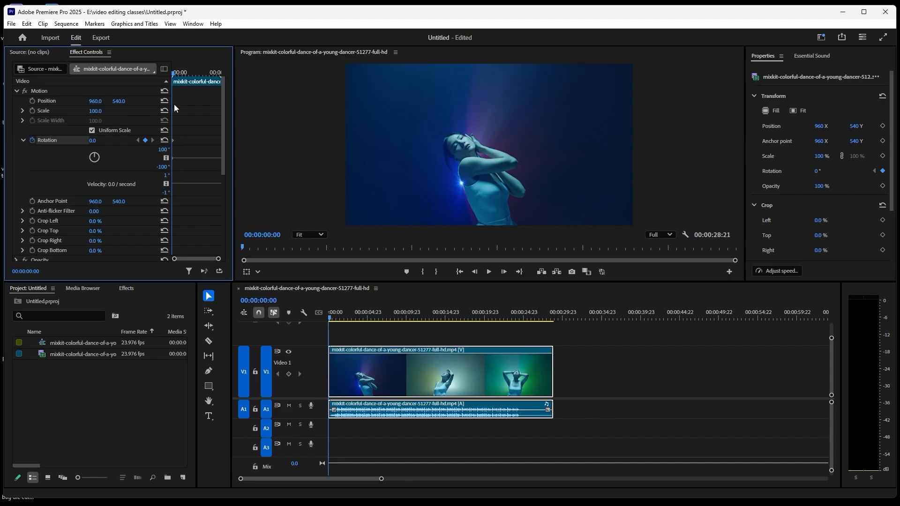
Step: Add Rotation keyframes at 00:00:04:02 and 00:00:06:13, and set the rotation at the latter to 180°
{"action": "left_click", "coordinate": [178, 75]}
{"action": "left_click_drag", "start_coordinate": [177, 75], "coordinate": [182, 77]}
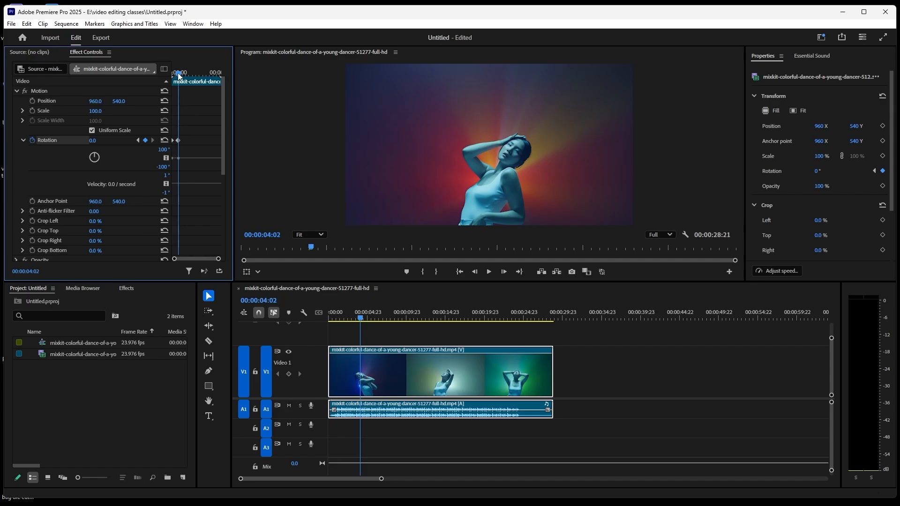
{"action": "left_click_drag", "start_coordinate": [178, 75], "coordinate": [183, 78]}
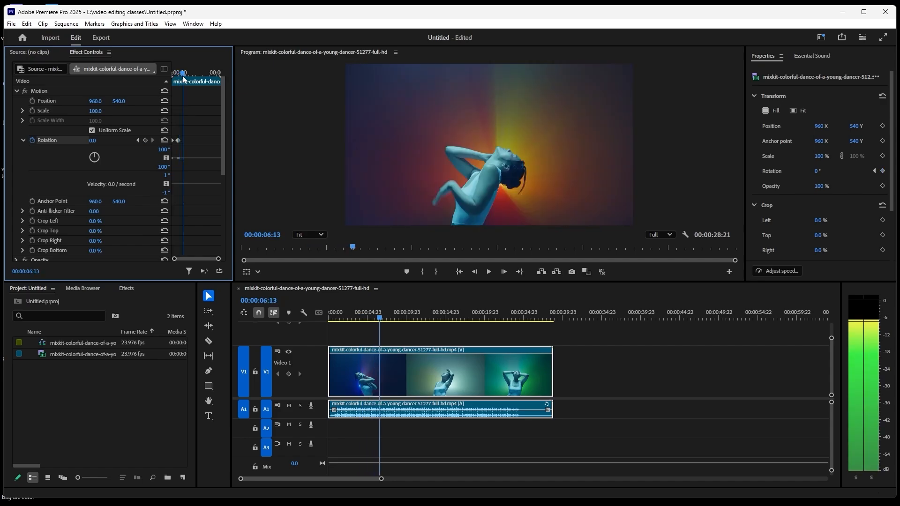
{"action": "left_click", "coordinate": [144, 141]}
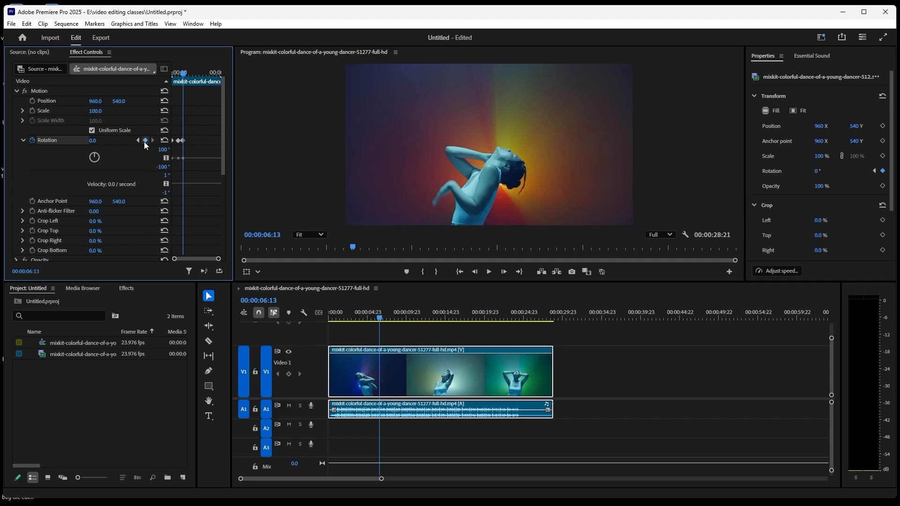
{"action": "left_click_drag", "start_coordinate": [91, 141], "coordinate": [175, 141]}
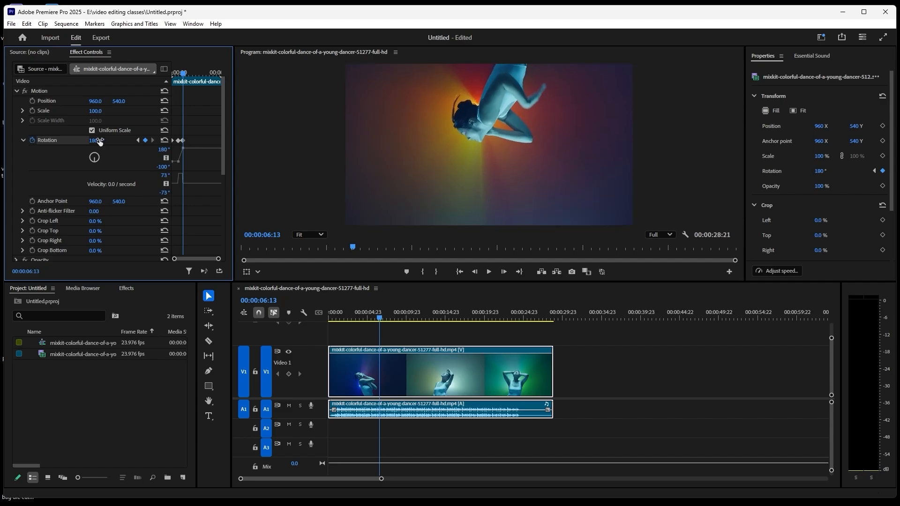
Step: Return to the start of the sequence and play back the rotation to 180°
{"action": "left_click", "coordinate": [463, 273]}
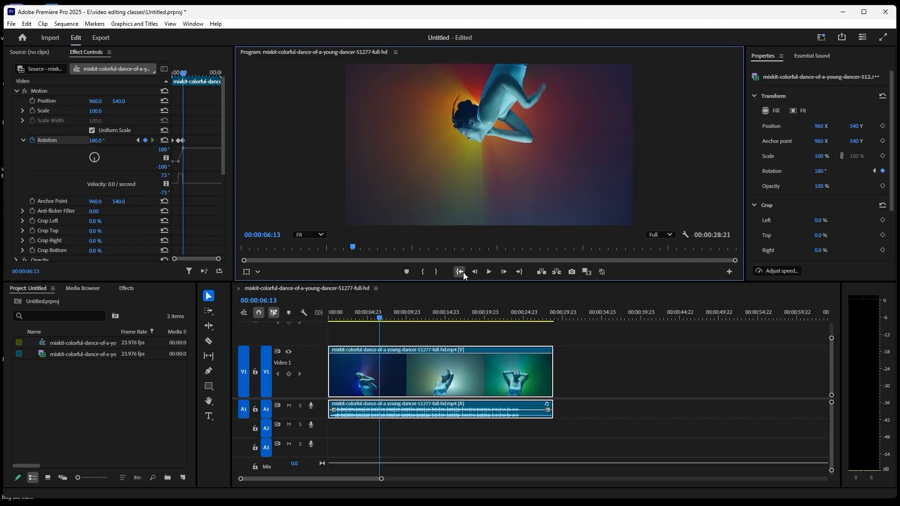
{"action": "left_click", "coordinate": [488, 275]}
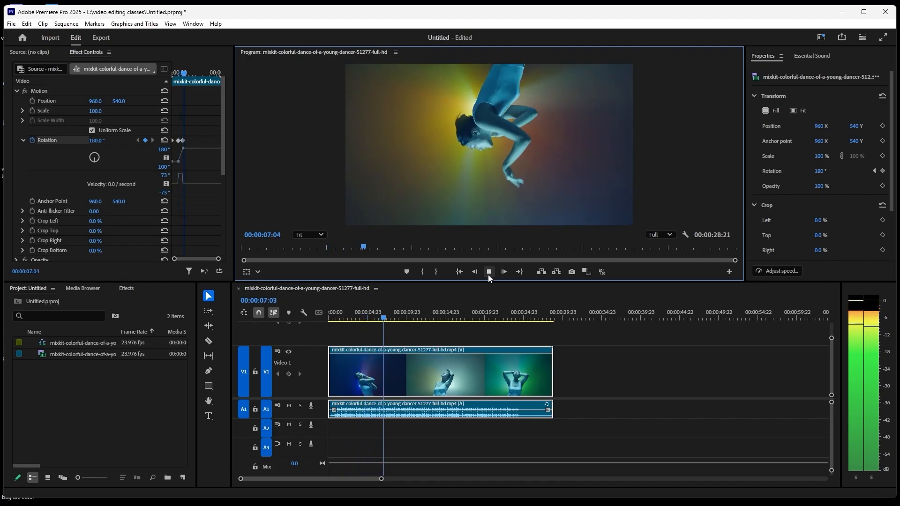
{"action": "left_click", "coordinate": [488, 274]}
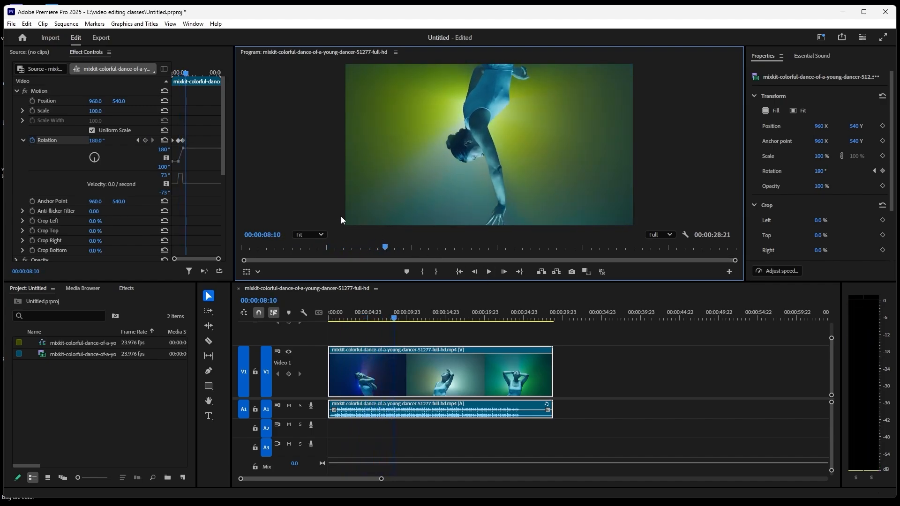
Step: Add a Rotation keyframe at 00:00:09:00 and reset its value to 0°
{"action": "left_click", "coordinate": [187, 75]}
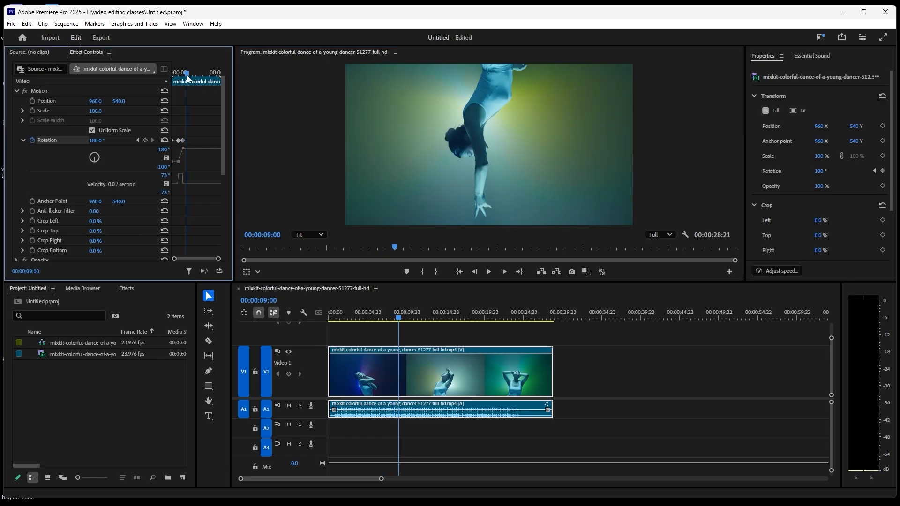
{"action": "left_click", "coordinate": [146, 140]}
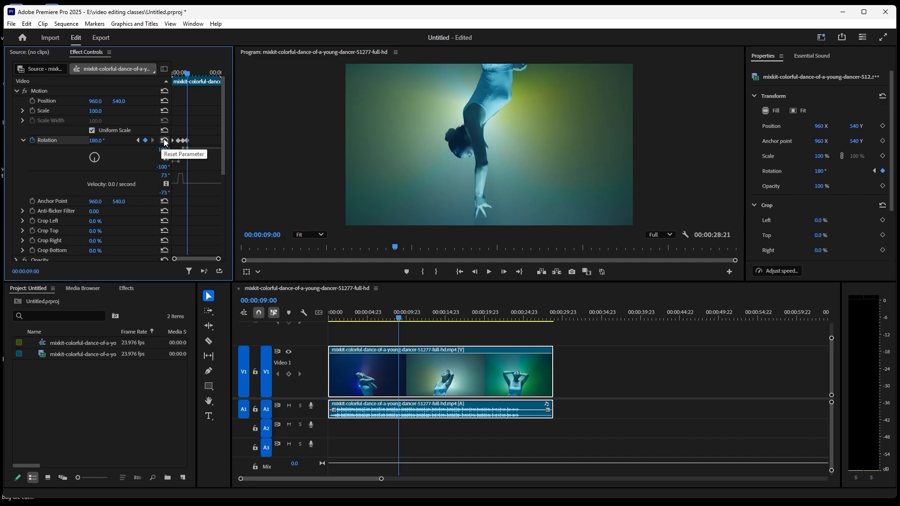
{"action": "left_click", "coordinate": [165, 141]}
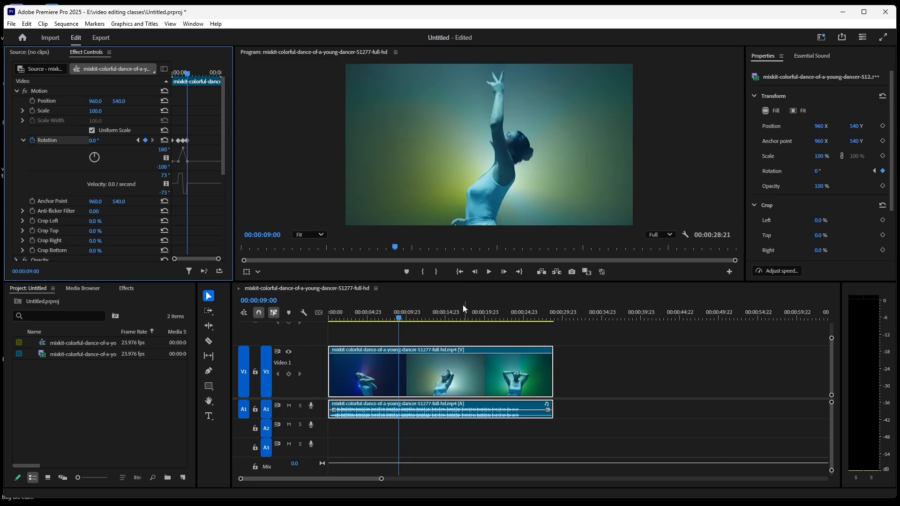
Step: Play the sequence from the start to review the clip rotating over and back upright
{"action": "left_click", "coordinate": [460, 271]}
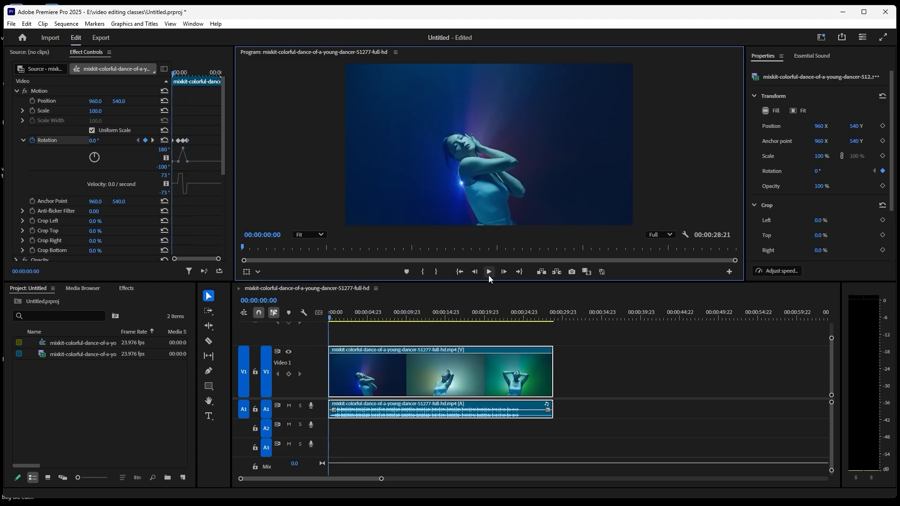
{"action": "left_click", "coordinate": [488, 272]}
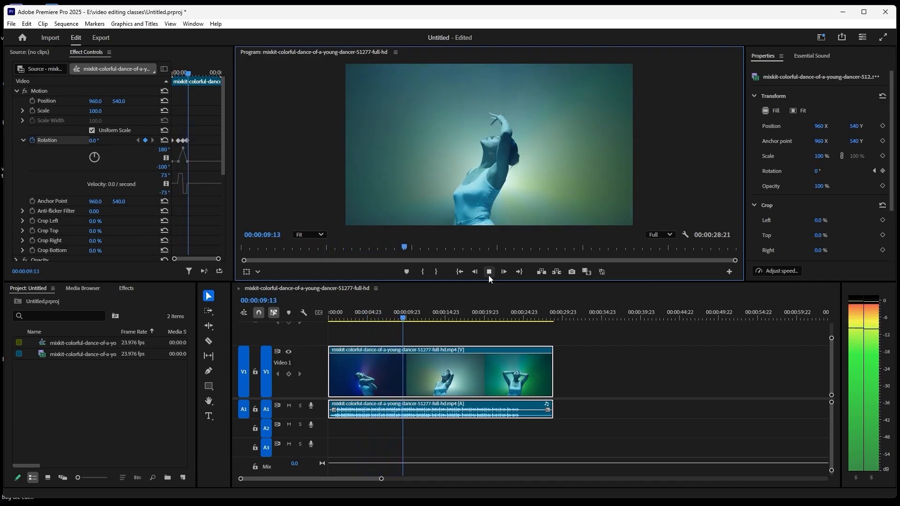
{"action": "left_click", "coordinate": [489, 275]}
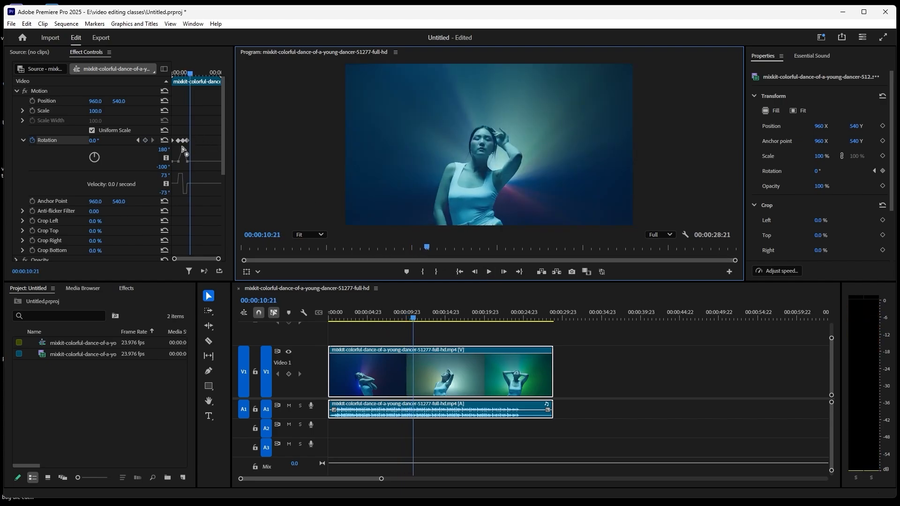
Step: Try Bezier interpolation on the selected Rotation keyframes and undo it
{"action": "right_click", "coordinate": [184, 142]}
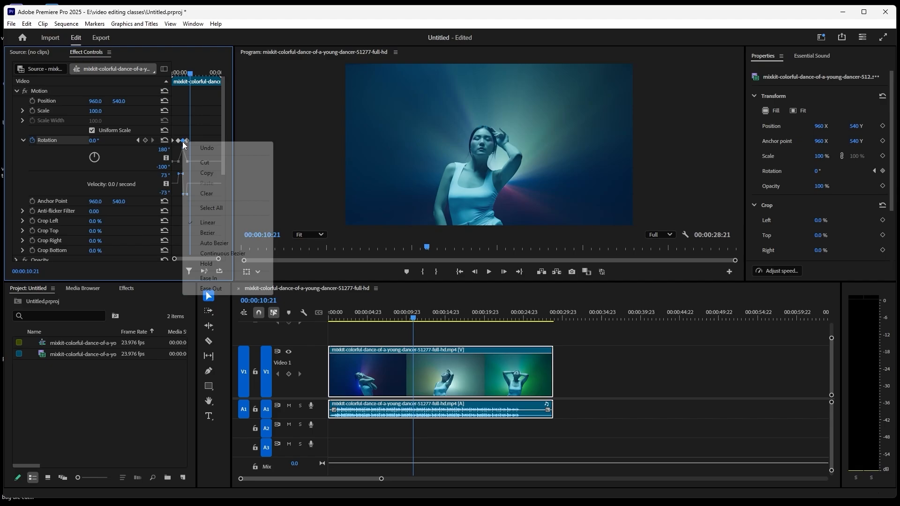
{"action": "left_click", "coordinate": [208, 233]}
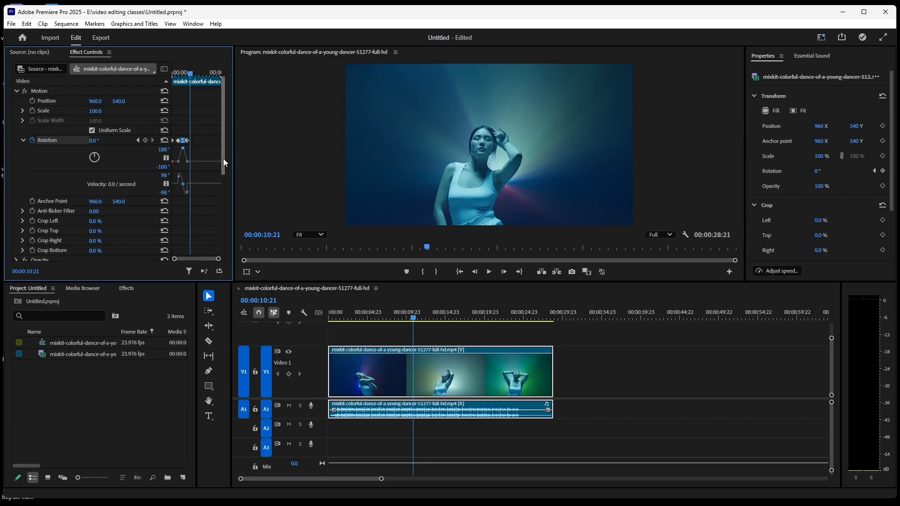
{"action": "key", "text": "ctrl+z"}
Step: Try rotating the clip to about 31° at 00:00:10:21 with the rotation dial, and undo the change
{"action": "left_click", "coordinate": [183, 140]}
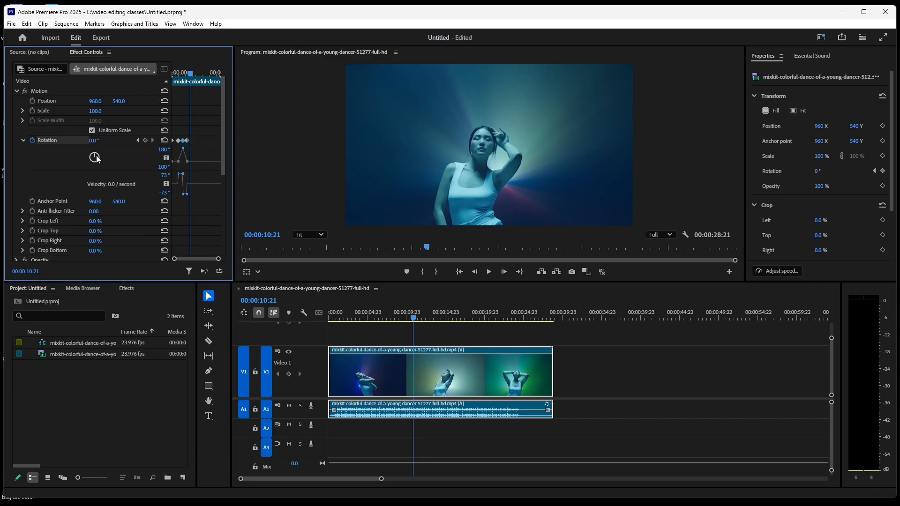
{"action": "left_click_drag", "start_coordinate": [96, 158], "coordinate": [98, 155]}
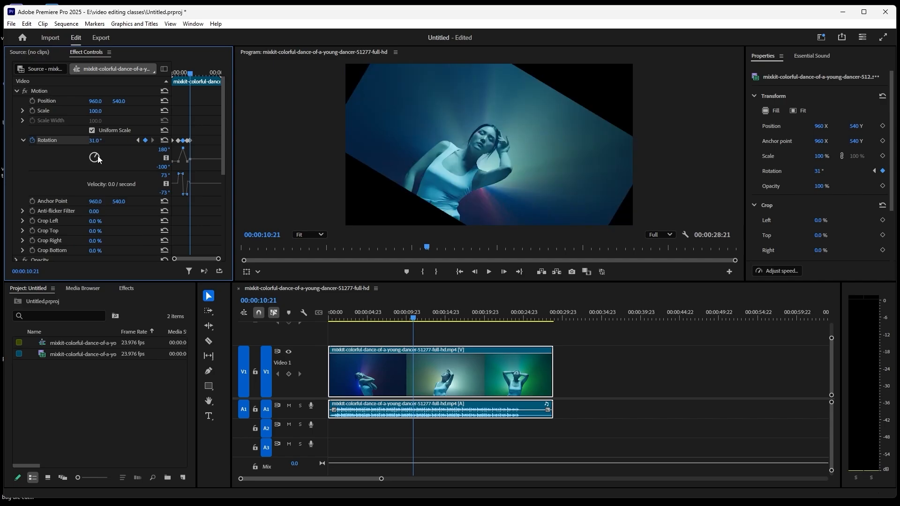
{"action": "key", "text": "ctrl+z"}
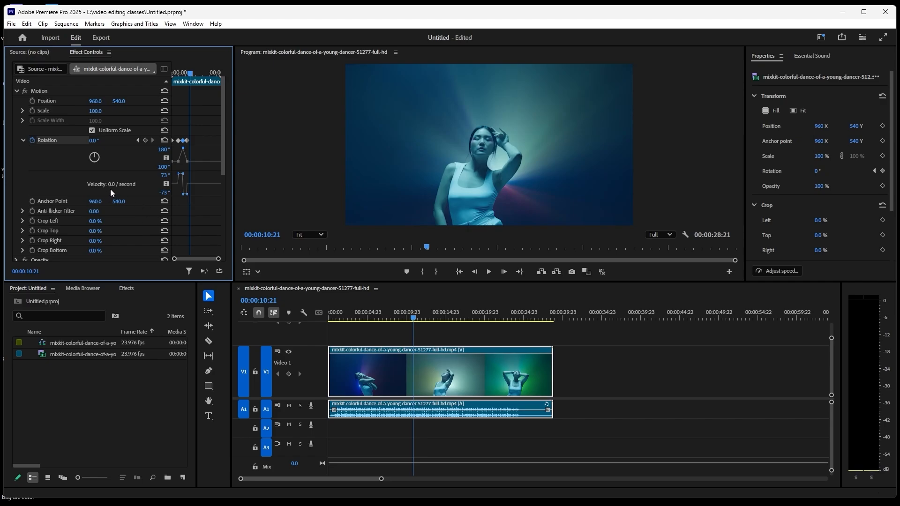
Step: Rescale the Rotation velocity graph's range to 150 and -161, and play the animation from the start
{"action": "left_click_drag", "start_coordinate": [164, 175], "coordinate": [126, 193]}
{"action": "left_click", "coordinate": [459, 272]}
{"action": "left_click", "coordinate": [489, 273]}
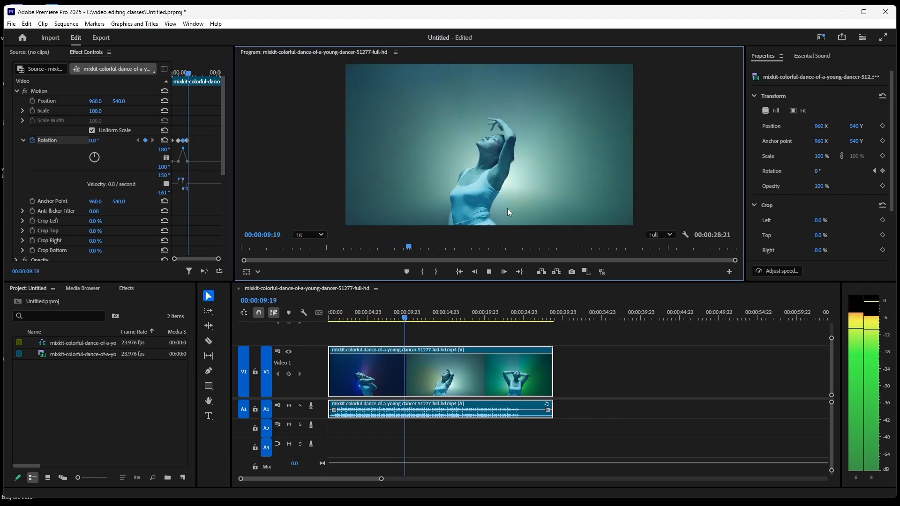
{"action": "left_click", "coordinate": [488, 273]}
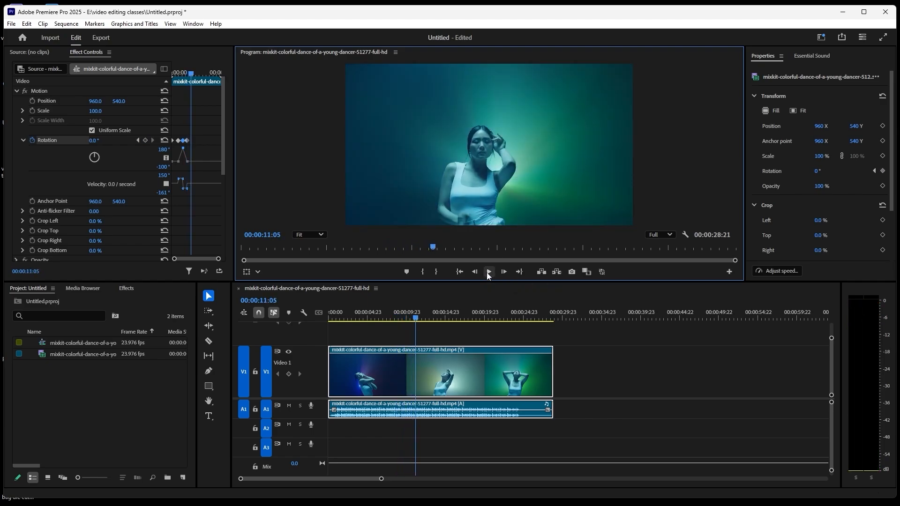
Step: Clear all Rotation keyframes and turn off Rotation animation at the start of the sequence
{"action": "left_click", "coordinate": [23, 140]}
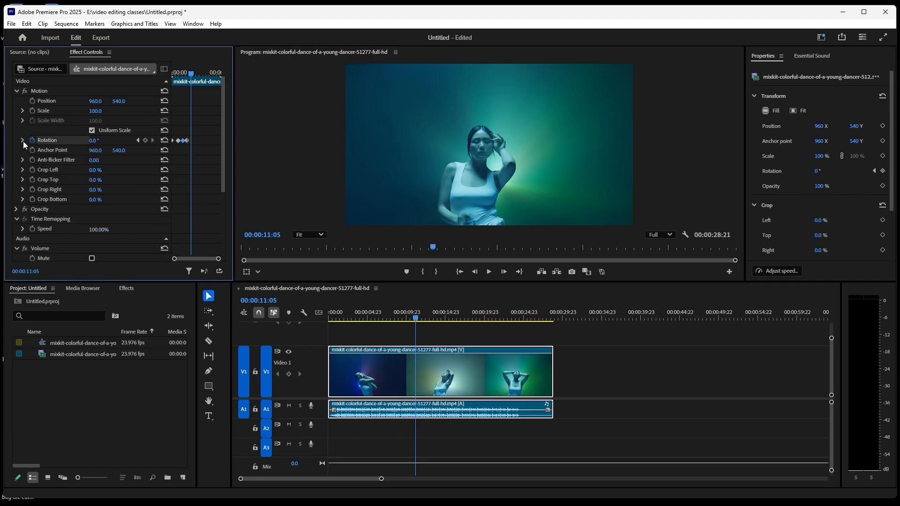
{"action": "right_click", "coordinate": [195, 140]}
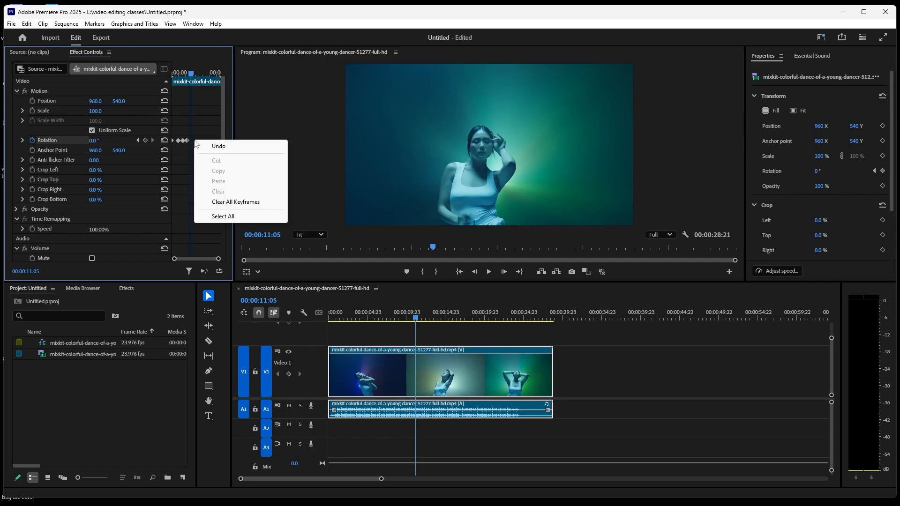
{"action": "left_click", "coordinate": [228, 203]}
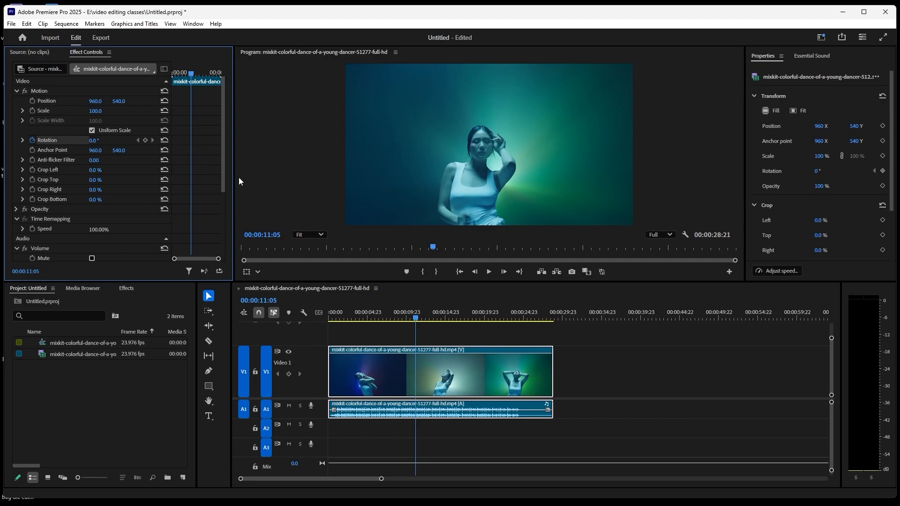
{"action": "left_click", "coordinate": [460, 272]}
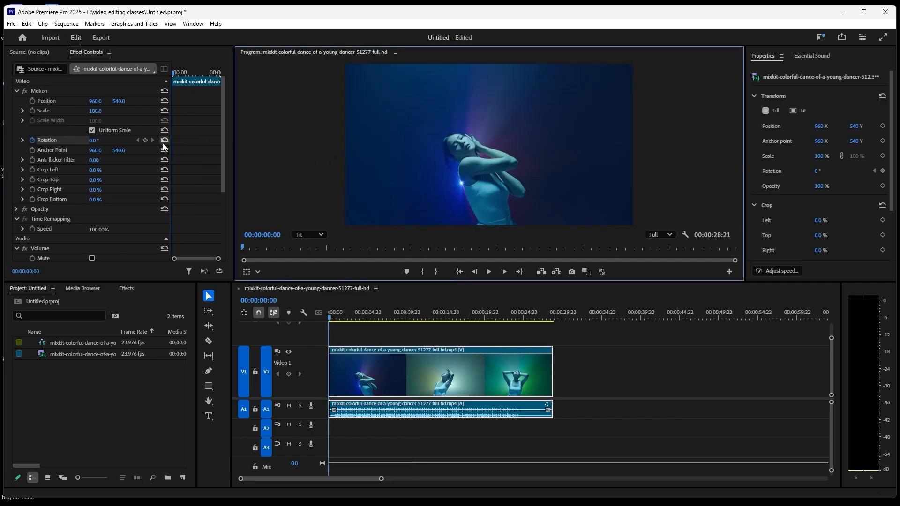
{"action": "left_click", "coordinate": [32, 141]}
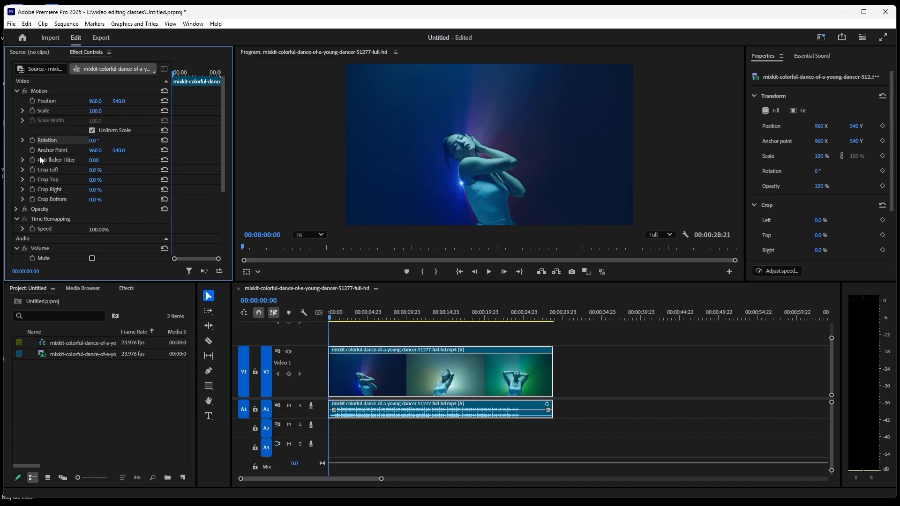
Step: Try rotating the clip to about -3.4° directly in the program preview, and undo it
{"action": "left_click", "coordinate": [455, 150]}
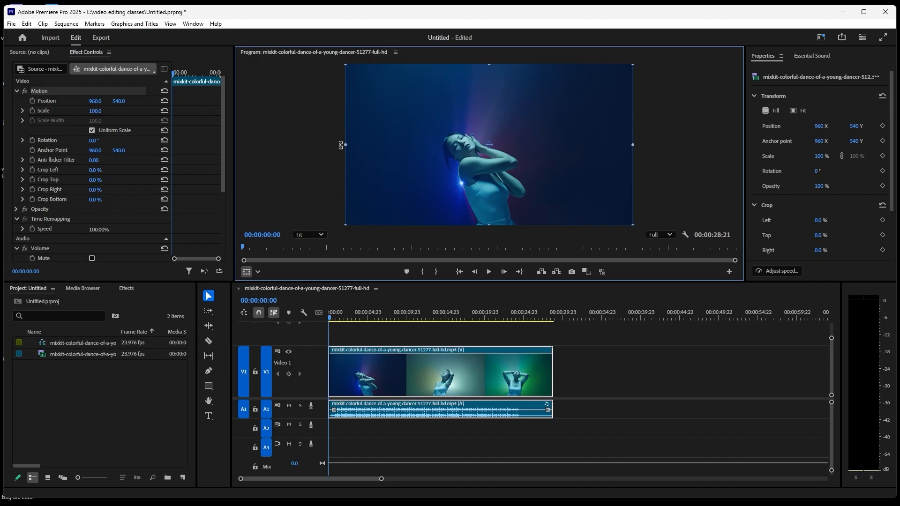
{"action": "left_click_drag", "start_coordinate": [341, 145], "coordinate": [370, 152]}
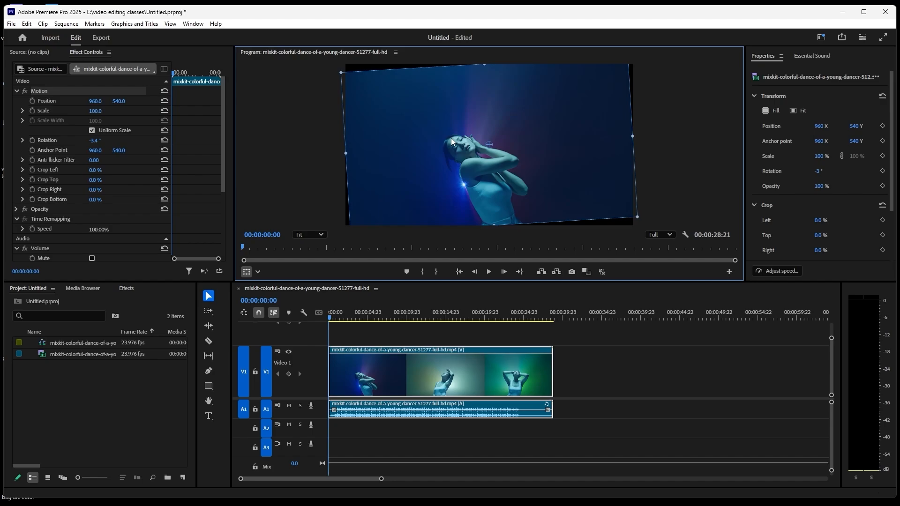
{"action": "key", "text": "ctrl+z"}
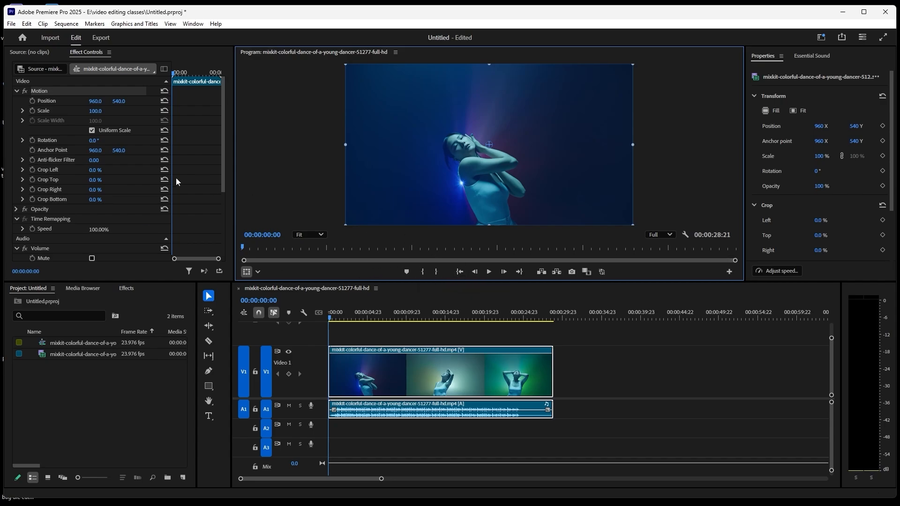
Step: Enable Anchor Point animation at 00:00:00:00 and move the anchor point to the middle of the frame's left edge, at 0, 540
{"action": "left_click", "coordinate": [31, 150]}
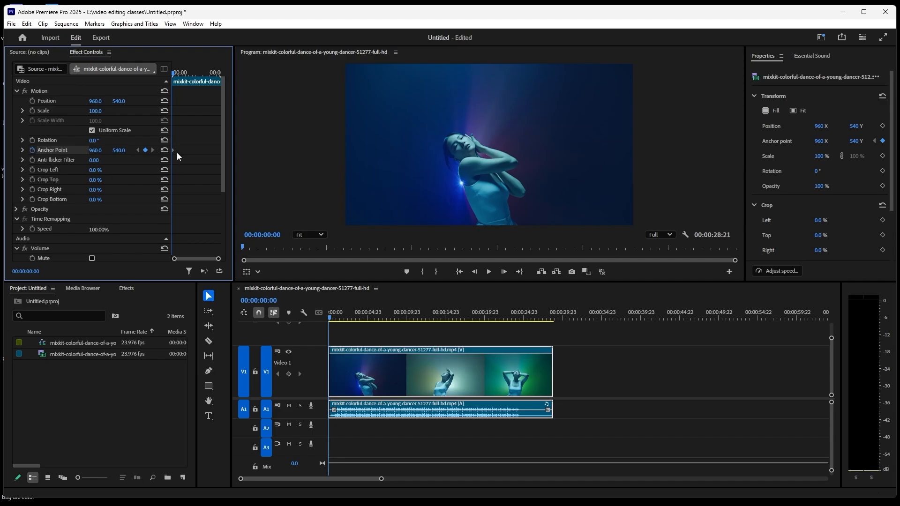
{"action": "left_click", "coordinate": [458, 166]}
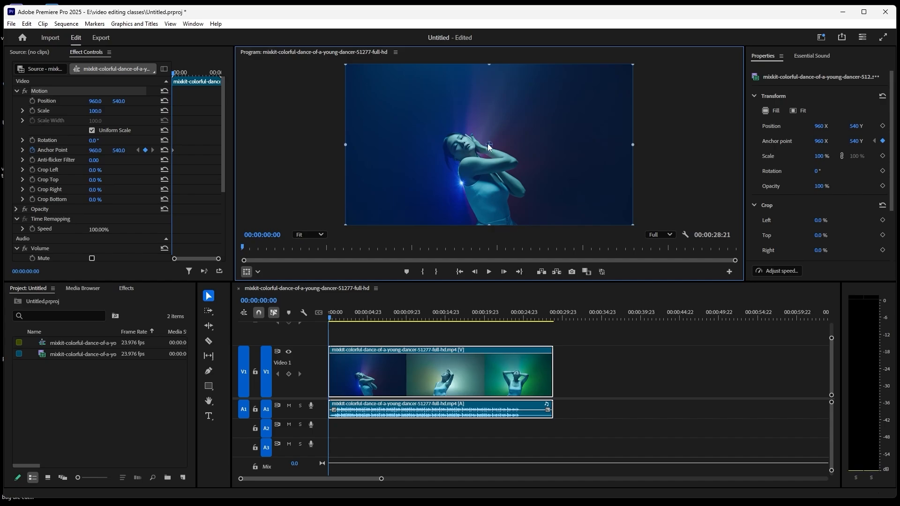
{"action": "left_click_drag", "start_coordinate": [487, 144], "coordinate": [458, 155]}
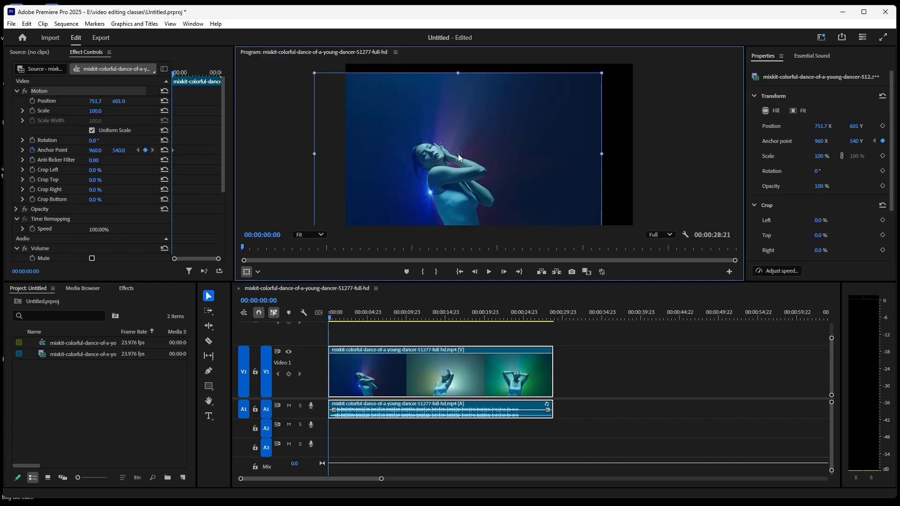
{"action": "key", "text": "ctrl+z"}
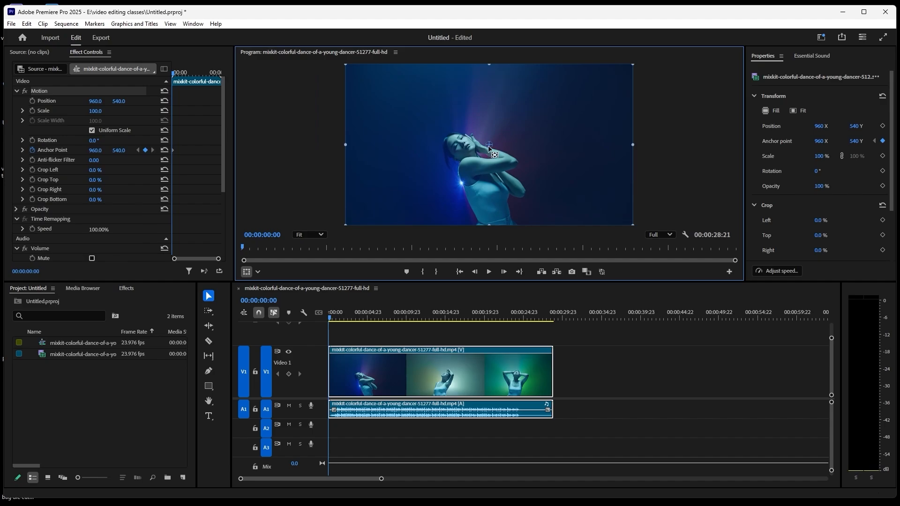
{"action": "left_click_drag", "start_coordinate": [490, 146], "coordinate": [349, 146]}
Step: Try scaling the clip to about 54.2% and rotating it around the left-edge anchor point, undoing both changes
{"action": "left_click_drag", "start_coordinate": [631, 64], "coordinate": [627, 101]}
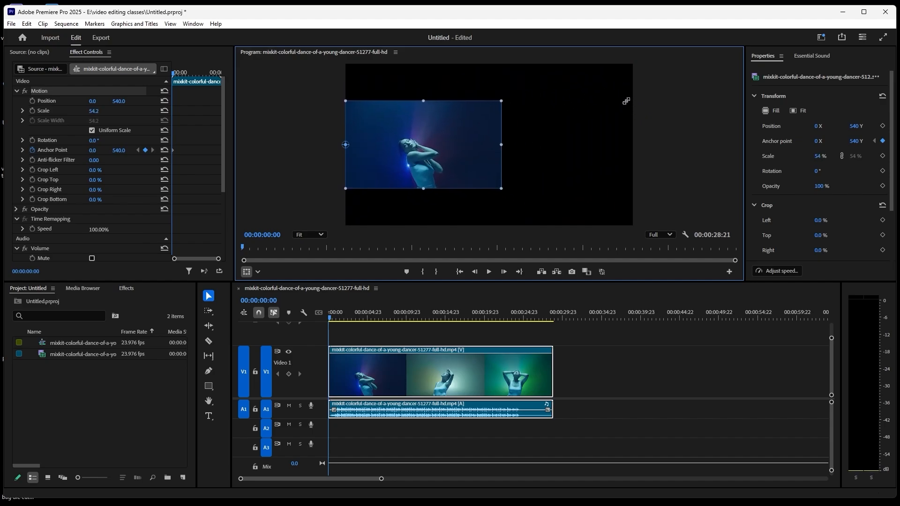
{"action": "key", "text": "ctrl+z"}
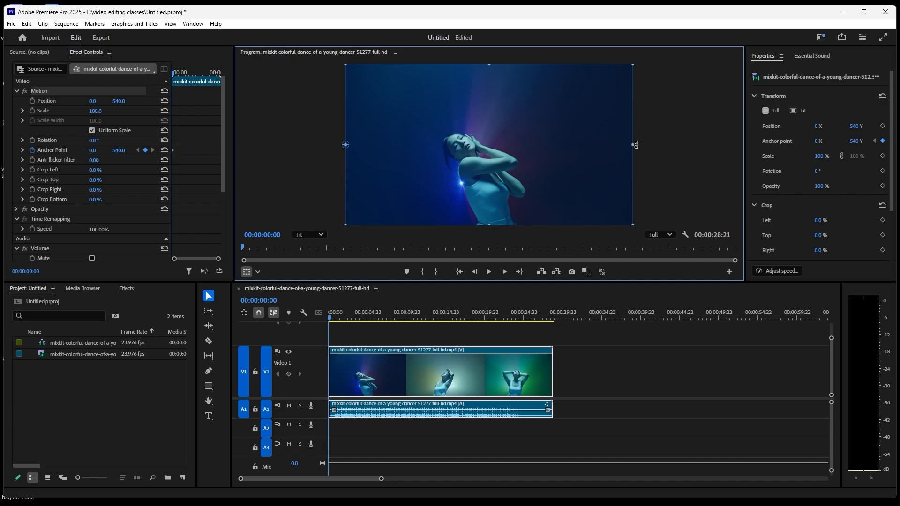
{"action": "left_click_drag", "start_coordinate": [636, 145], "coordinate": [628, 164]}
{"action": "key", "text": "ctrl+z"}
Step: Add Anchor Point keyframes at 00:00:03:06 and 00:00:05:17, setting the horizontal anchor value to 1927 at 00:00:05:17
{"action": "left_click_drag", "start_coordinate": [174, 74], "coordinate": [177, 75]}
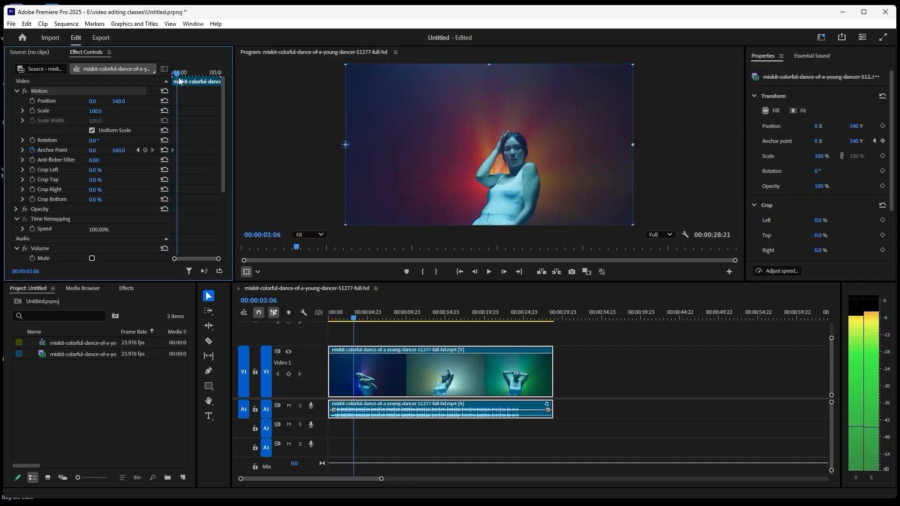
{"action": "left_click", "coordinate": [146, 150]}
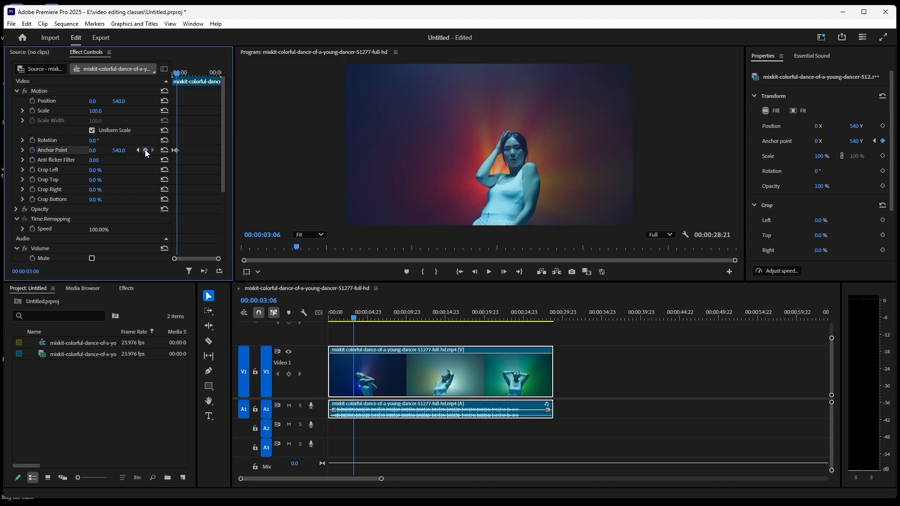
{"action": "left_click_drag", "start_coordinate": [176, 74], "coordinate": [181, 76]}
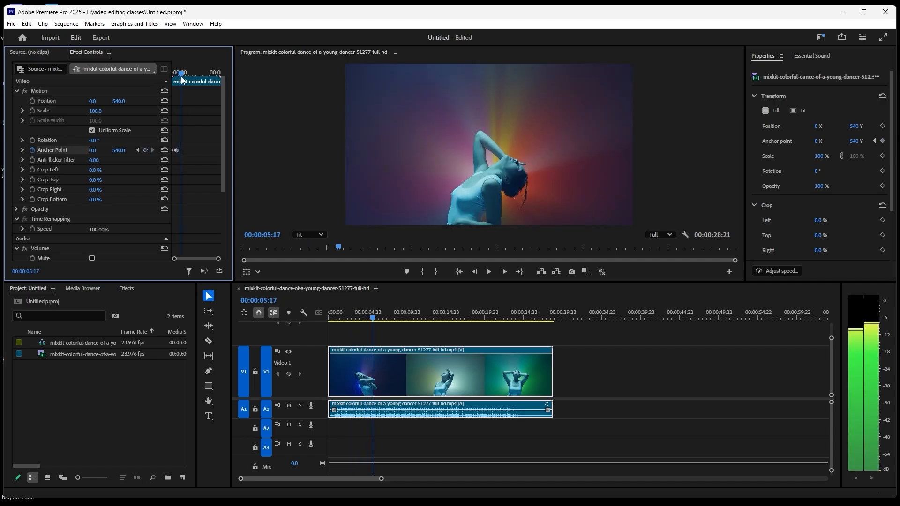
{"action": "left_click", "coordinate": [142, 148]}
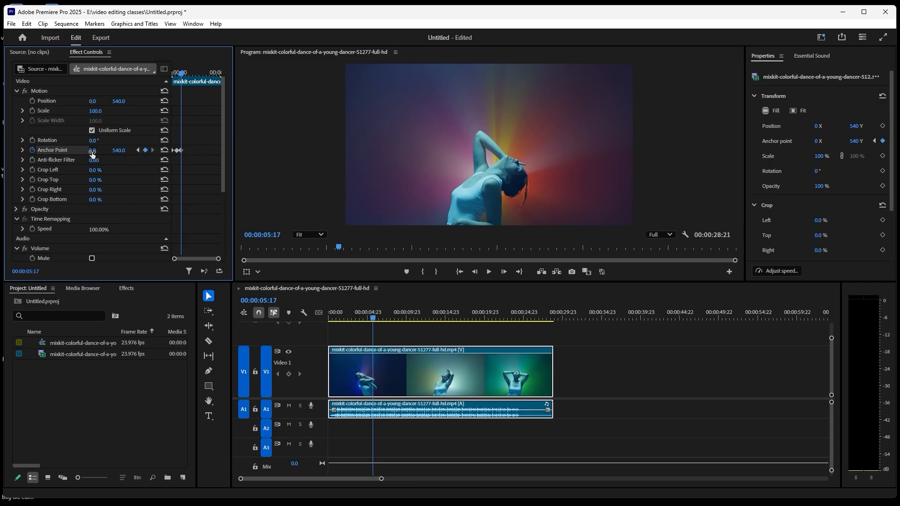
{"action": "left_click_drag", "start_coordinate": [93, 150], "coordinate": [318, 150]}
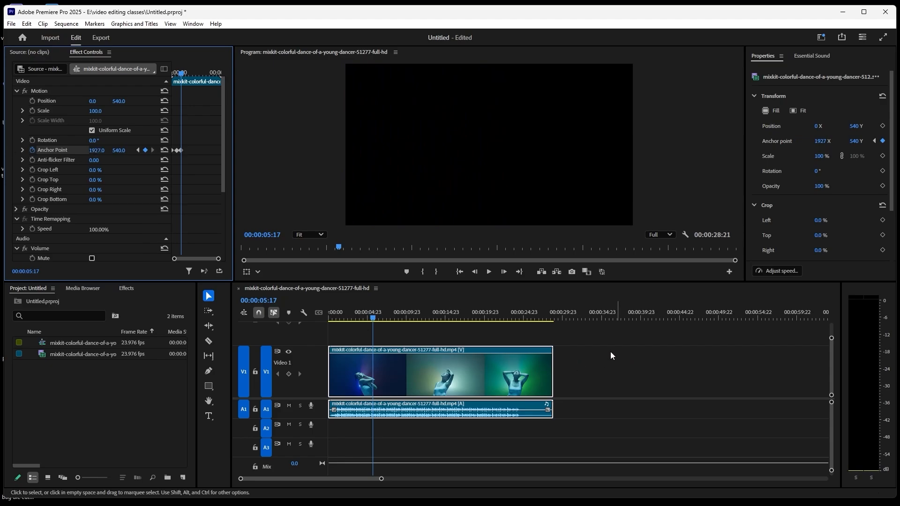
Step: Play the anchor point animation from the start of the sequence, and return to the start with the clip's frame selected in the preview
{"action": "left_click", "coordinate": [460, 274]}
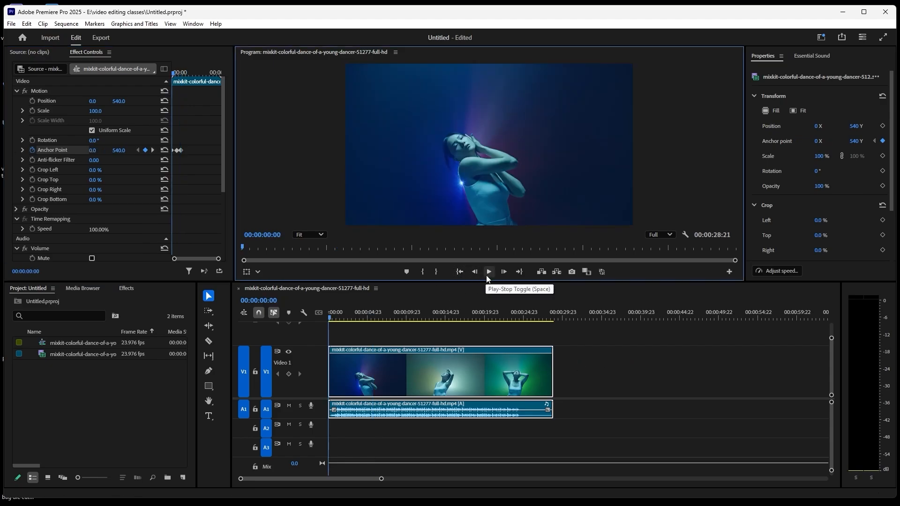
{"action": "left_click", "coordinate": [488, 273]}
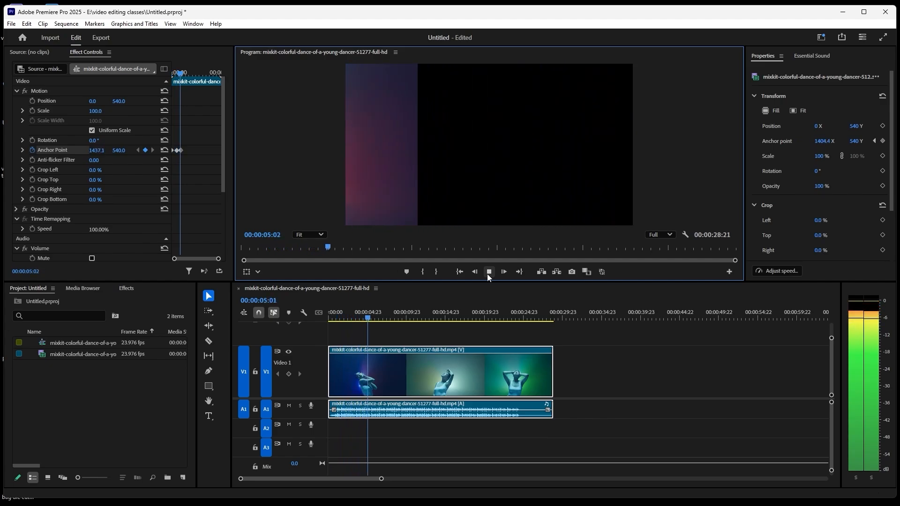
{"action": "left_click", "coordinate": [487, 274]}
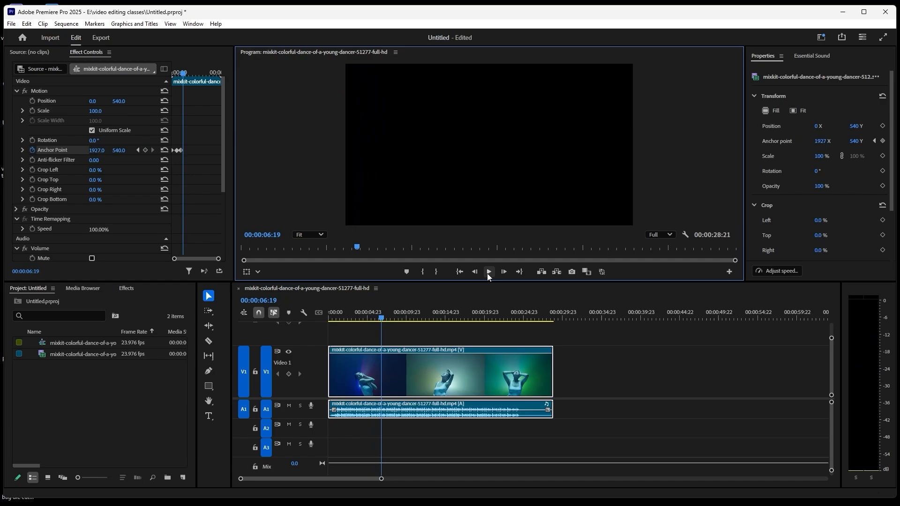
{"action": "left_click", "coordinate": [172, 150]}
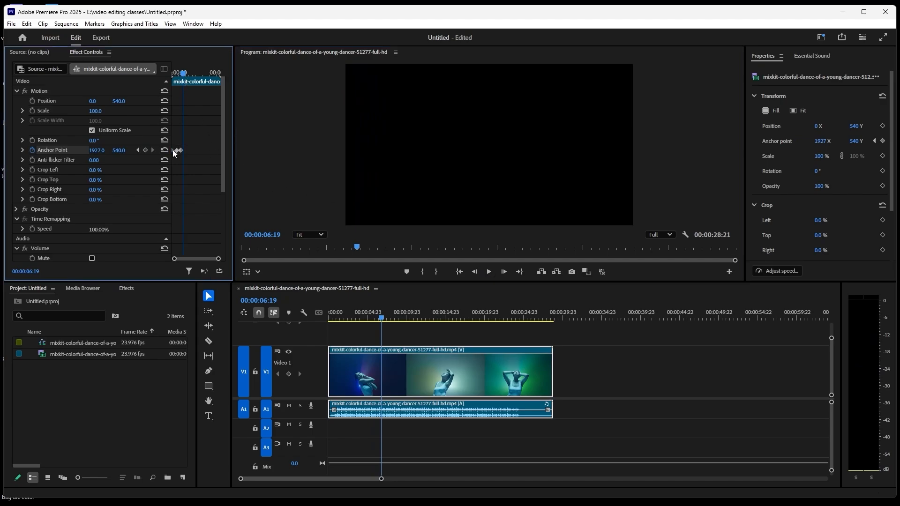
{"action": "left_click", "coordinate": [460, 272]}
{"action": "left_click", "coordinate": [415, 175]}
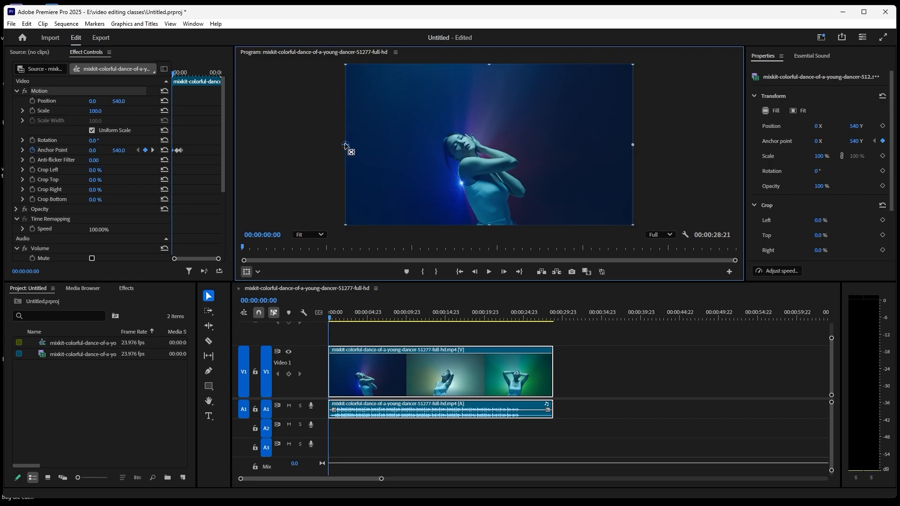
Step: Add Anchor Point keyframes at 00:00:08:04 and 00:00:10:15, resetting the anchor point to 960, 540 at 00:00:10:15
{"action": "mouse_move", "coordinate": [174, 75]}
{"action": "left_mouse_down"}
{"action": "mouse_move", "coordinate": [185, 86]}
{"action": "mouse_move", "coordinate": [187, 74]}
{"action": "left_mouse_up"}
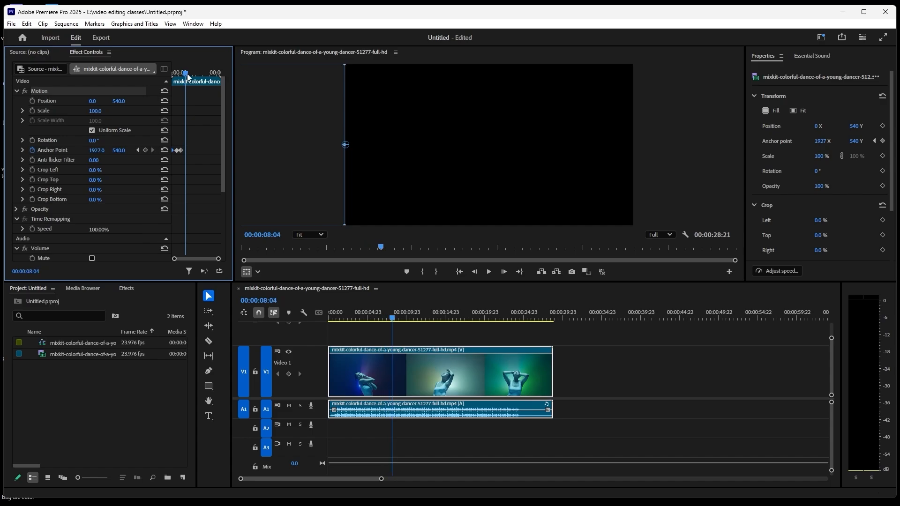
{"action": "left_click", "coordinate": [145, 150]}
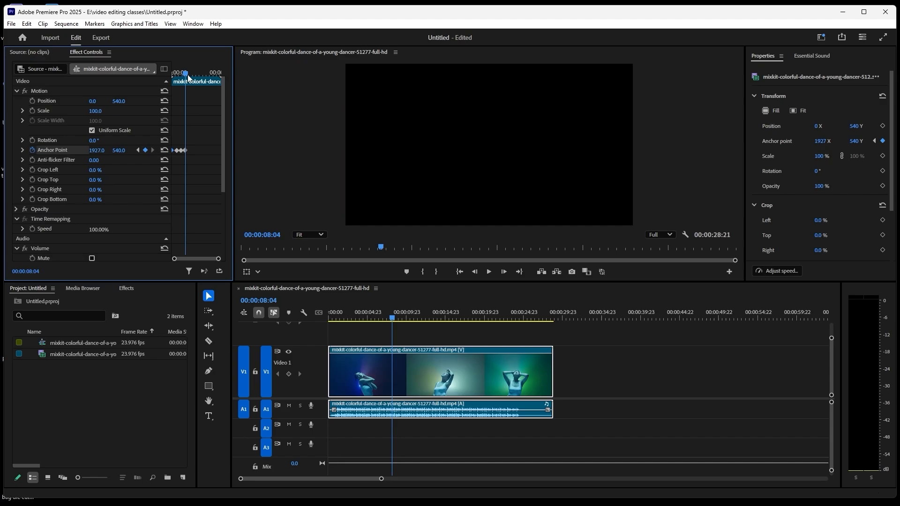
{"action": "left_click_drag", "start_coordinate": [187, 76], "coordinate": [191, 75]}
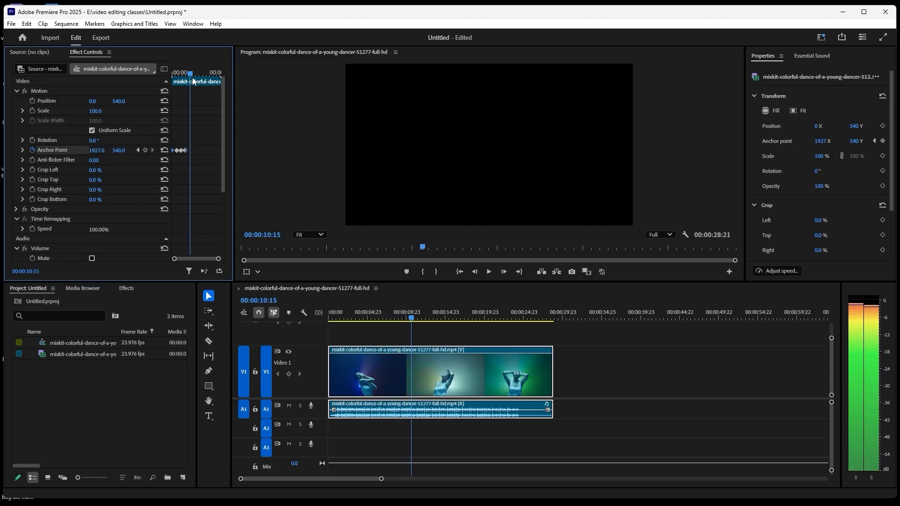
{"action": "left_click", "coordinate": [146, 150]}
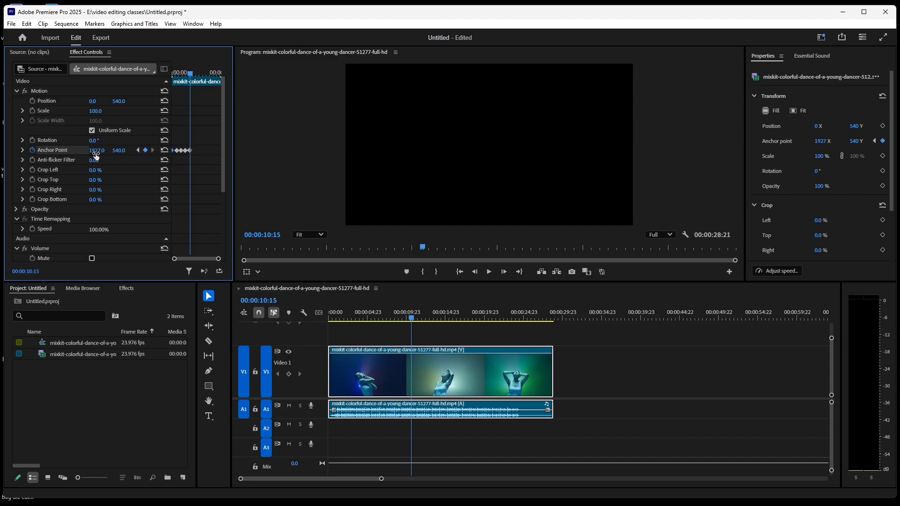
{"action": "left_click", "coordinate": [165, 151]}
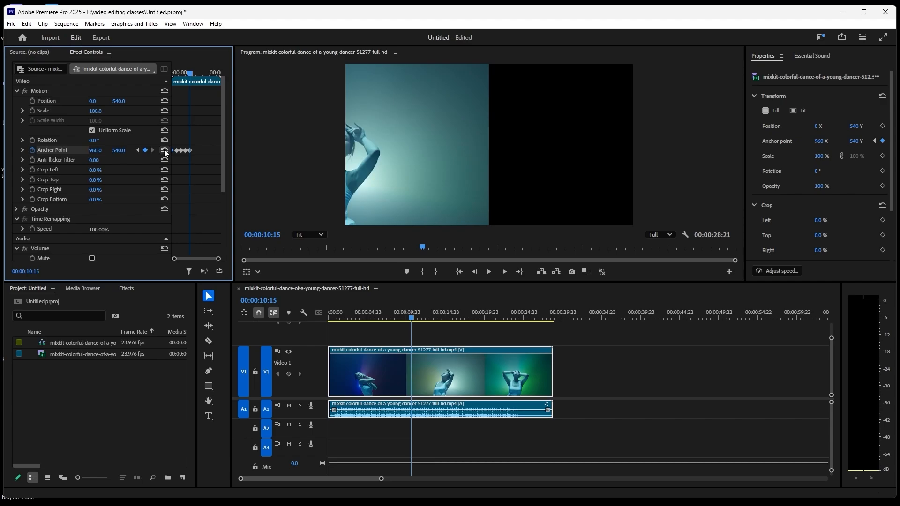
Step: Move the clip back into the middle of the frame and reset its Position to 960, 540
{"action": "left_click", "coordinate": [391, 169]}
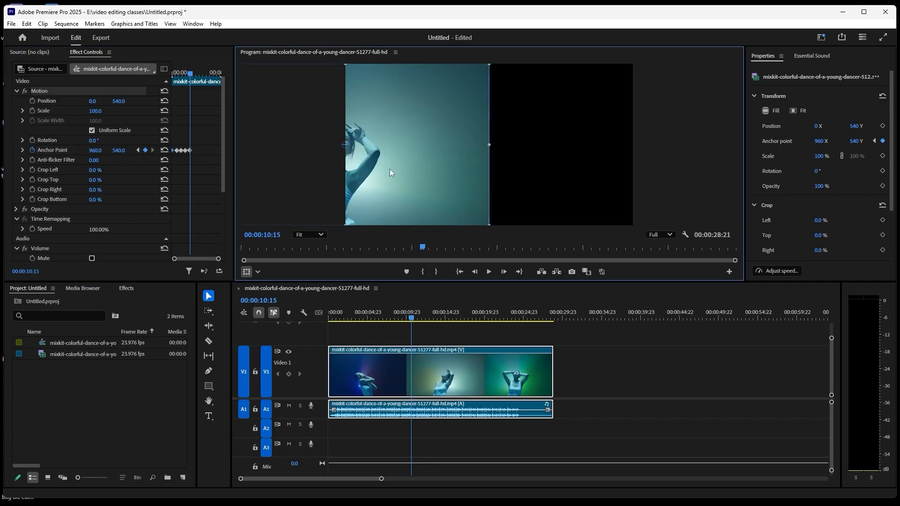
{"action": "left_click_drag", "start_coordinate": [371, 170], "coordinate": [513, 172]}
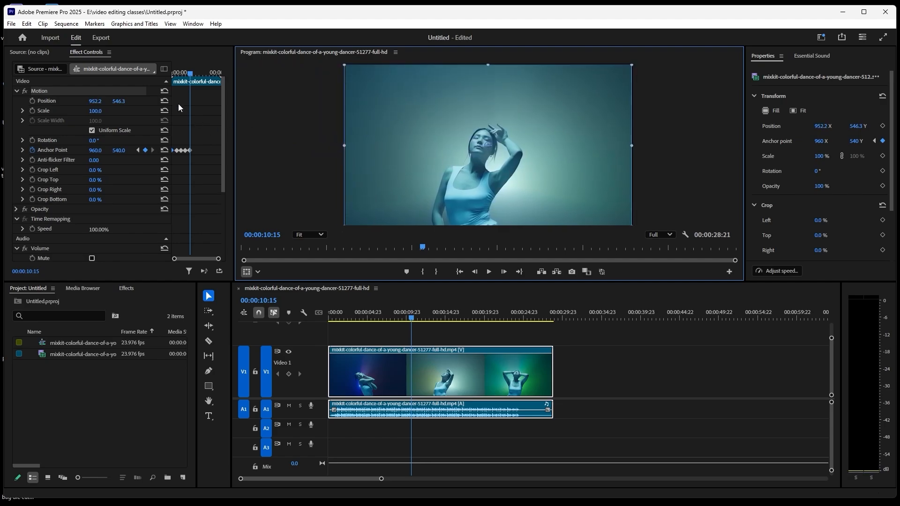
{"action": "left_click", "coordinate": [167, 99]}
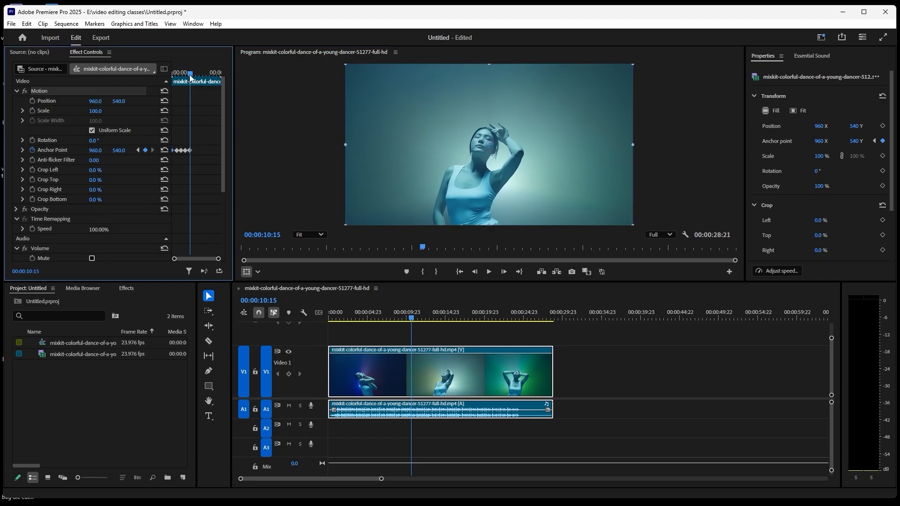
Step: Review the anchor point animation by playing the sequence from the start to about 00:00:12:11
{"action": "left_click_drag", "start_coordinate": [190, 78], "coordinate": [187, 78]}
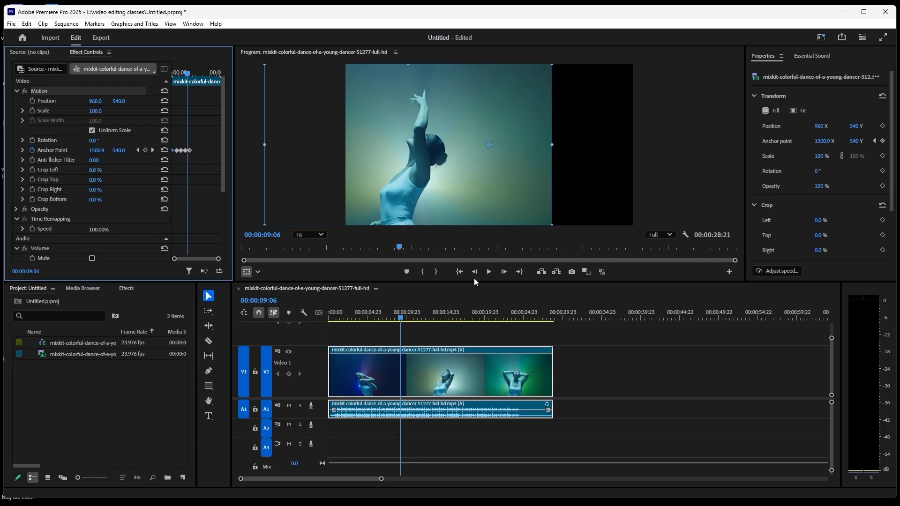
{"action": "left_click", "coordinate": [459, 272]}
{"action": "left_click", "coordinate": [489, 273]}
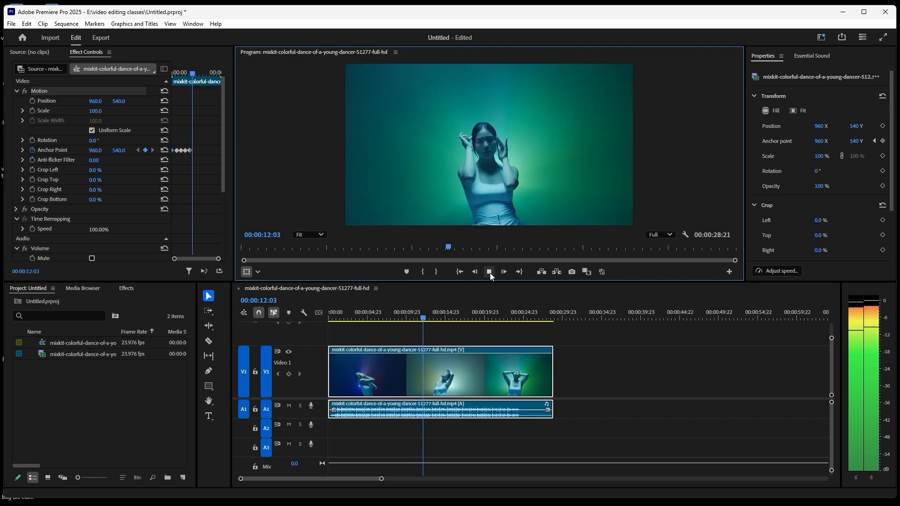
{"action": "left_click", "coordinate": [491, 273]}
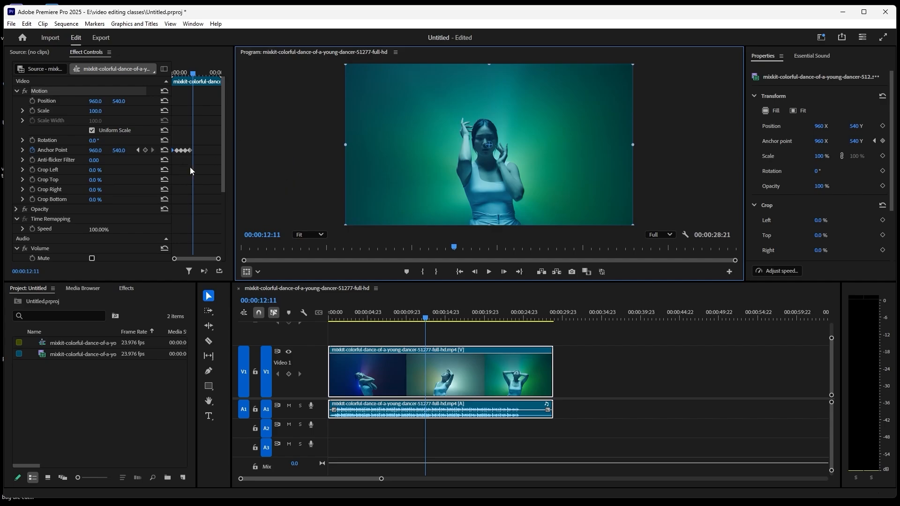
Step: Clear all Anchor Point keyframes and turn off Anchor Point animation at the start of the sequence
{"action": "left_click_drag", "start_coordinate": [199, 139], "coordinate": [172, 165]}
{"action": "right_click", "coordinate": [179, 151]}
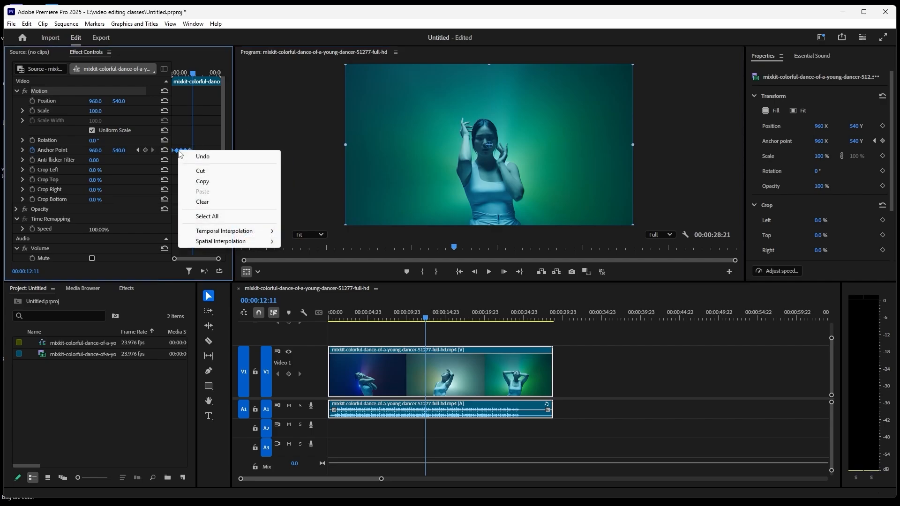
{"action": "left_click", "coordinate": [192, 217]}
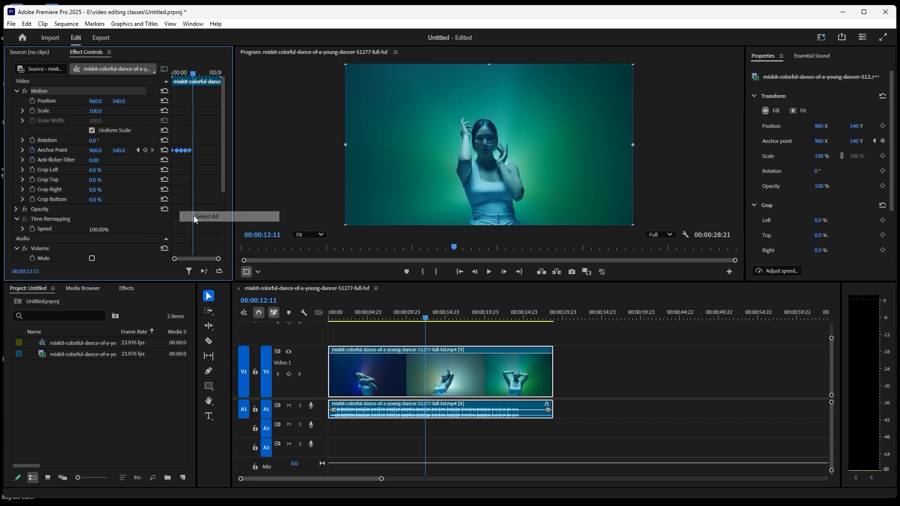
{"action": "right_click", "coordinate": [194, 151]}
{"action": "left_click", "coordinate": [202, 198]}
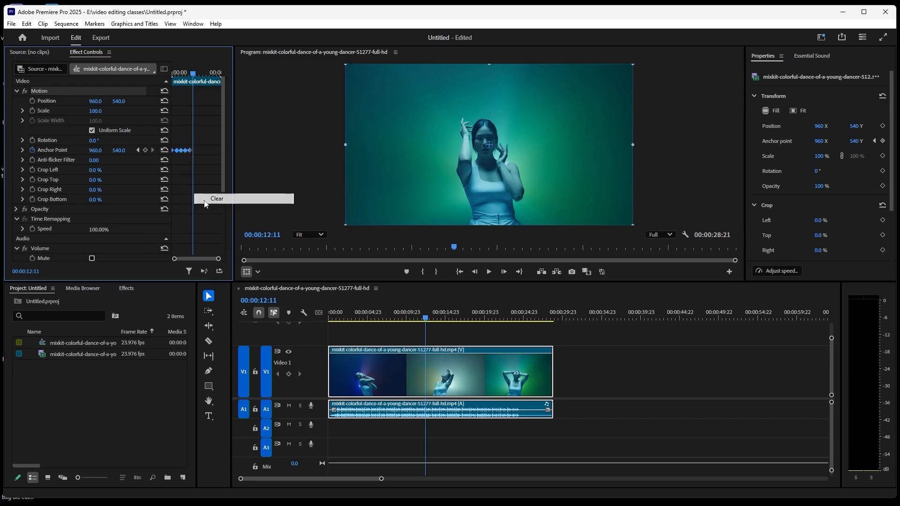
{"action": "left_click", "coordinate": [459, 273]}
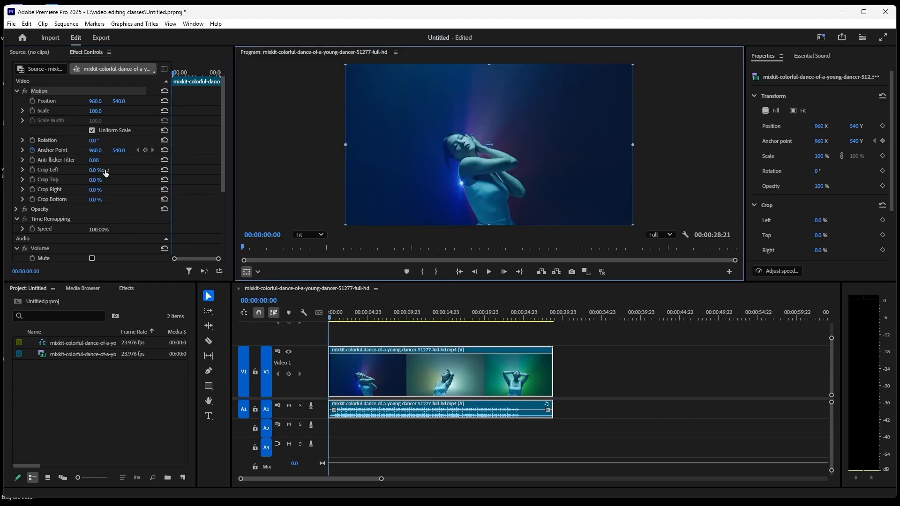
{"action": "left_click", "coordinate": [32, 150]}
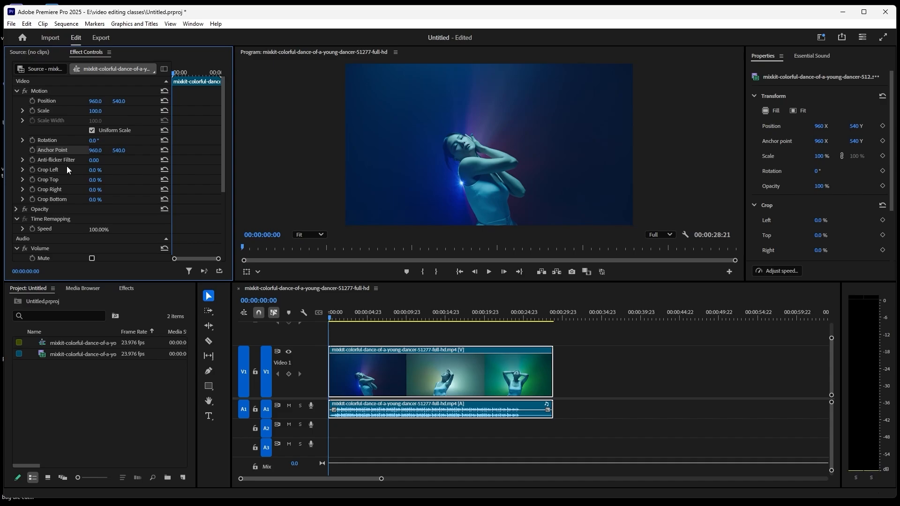
Step: Enable Anti-flicker Filter animation at 00:00:00:00 and add keyframes for it at 00:00:03:13 and 00:00:08:17
{"action": "left_click", "coordinate": [458, 272]}
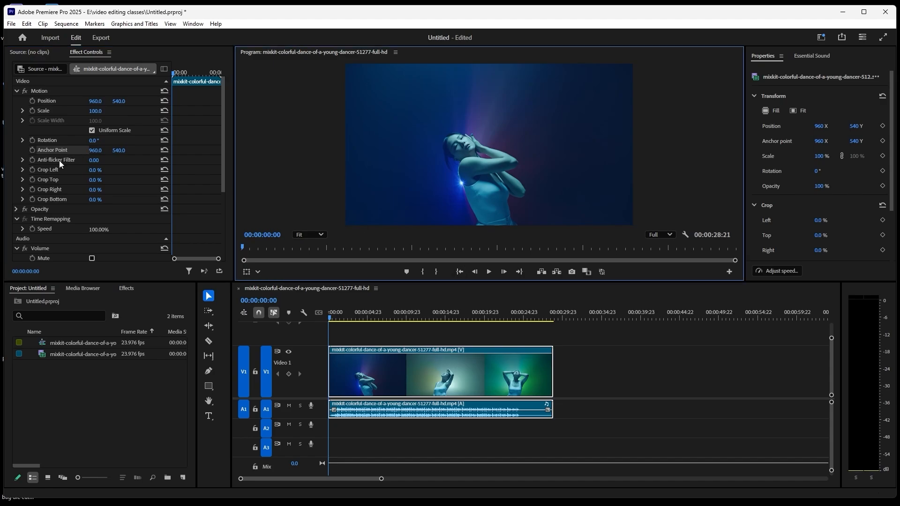
{"action": "left_click", "coordinate": [33, 160]}
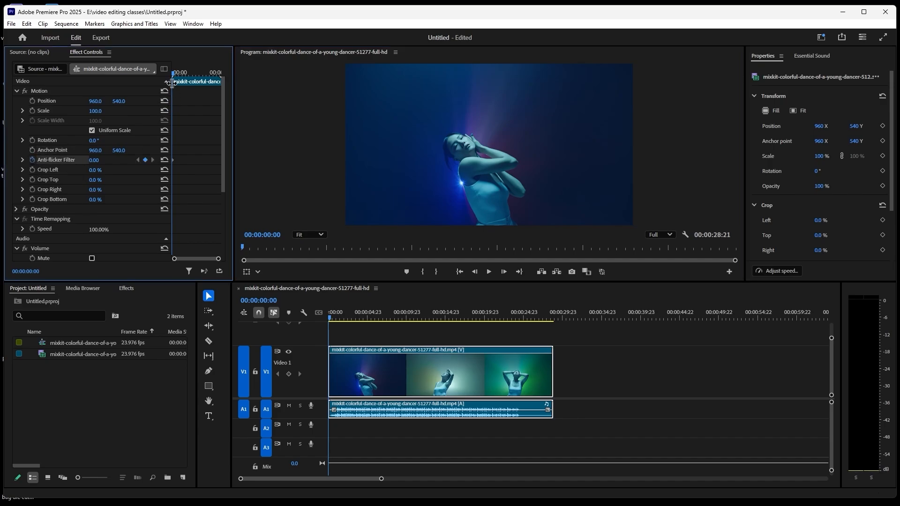
{"action": "left_click_drag", "start_coordinate": [180, 83], "coordinate": [182, 83]}
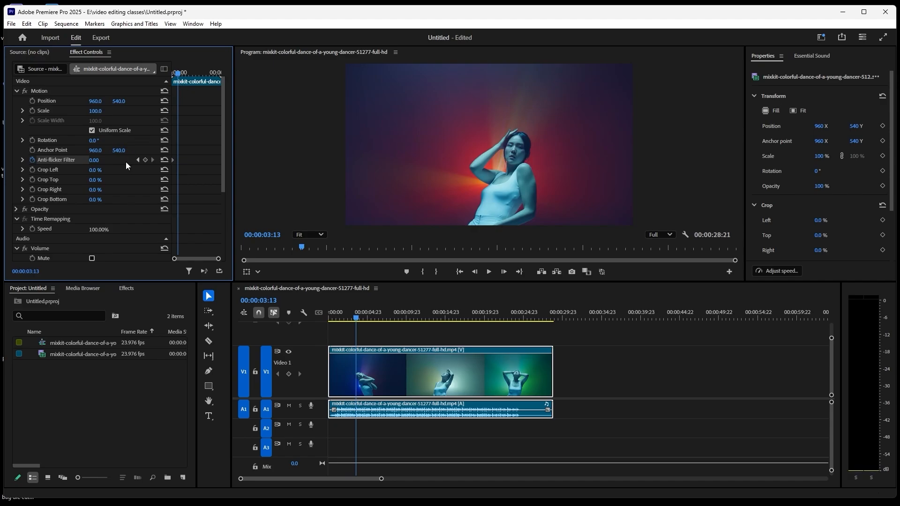
{"action": "left_click", "coordinate": [145, 160]}
{"action": "left_click_drag", "start_coordinate": [174, 84], "coordinate": [187, 81]}
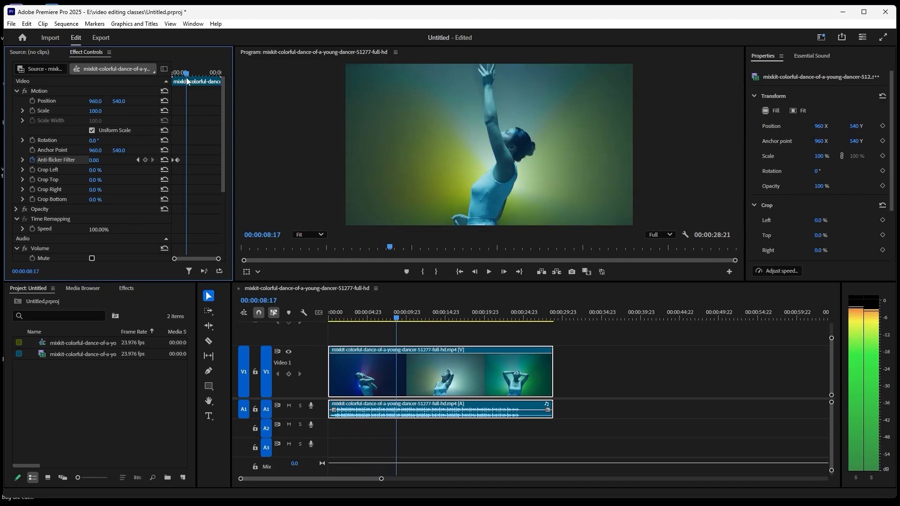
{"action": "left_click", "coordinate": [145, 160]}
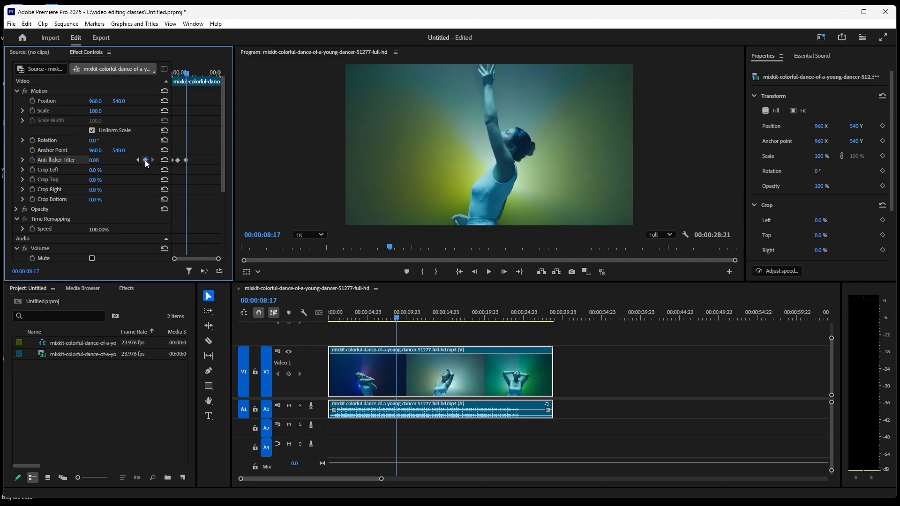
Step: Expand the Anti-flicker Filter property and set its value to 1 at the 00:00:08:17 keyframe
{"action": "left_click", "coordinate": [22, 160]}
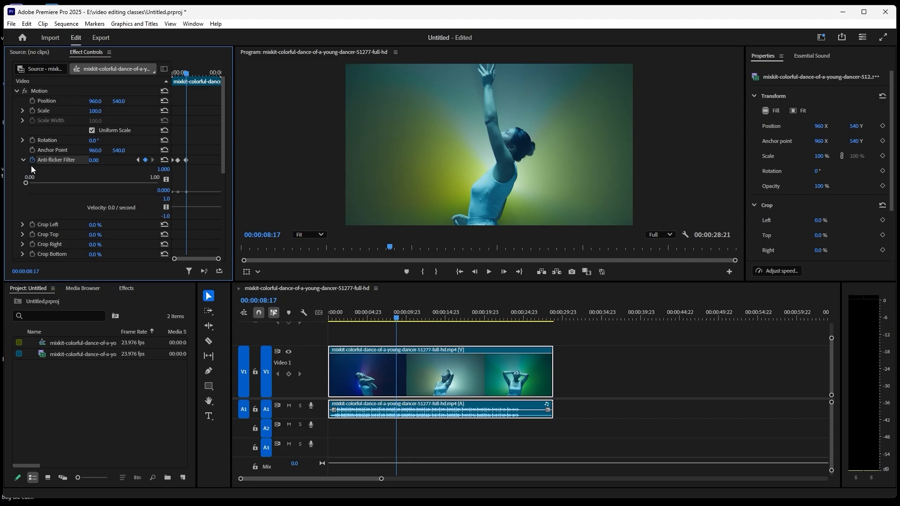
{"action": "left_click", "coordinate": [91, 161]}
{"action": "type", "text": "1"}
{"action": "key", "text": "Return"}
Step: Play the Anti-flicker Filter animation from the start of the sequence and stop at about 00:00:07:09
{"action": "left_click", "coordinate": [460, 271]}
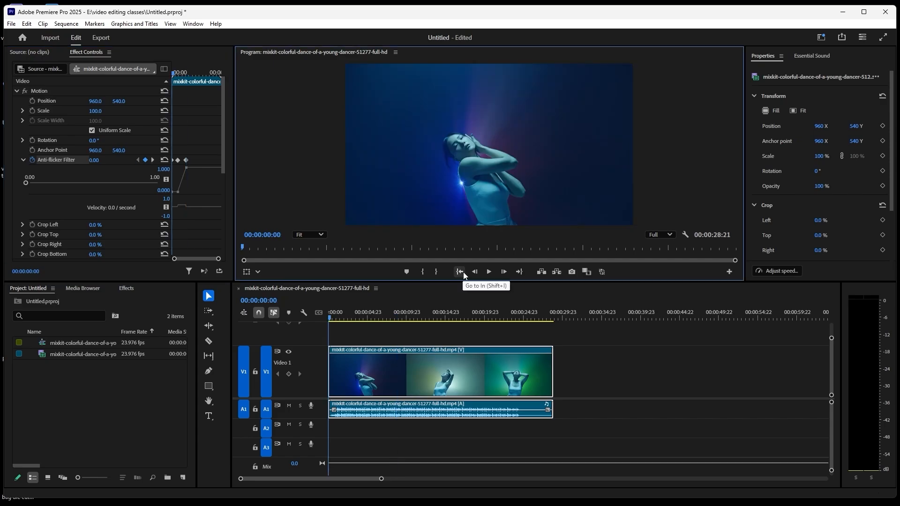
{"action": "left_click", "coordinate": [487, 273]}
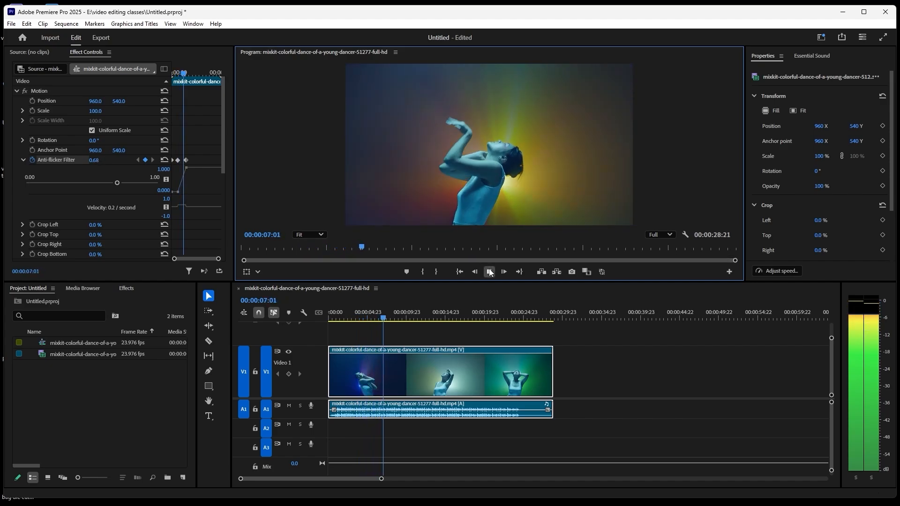
{"action": "key", "text": "space"}
{"action": "left_click", "coordinate": [187, 80]}
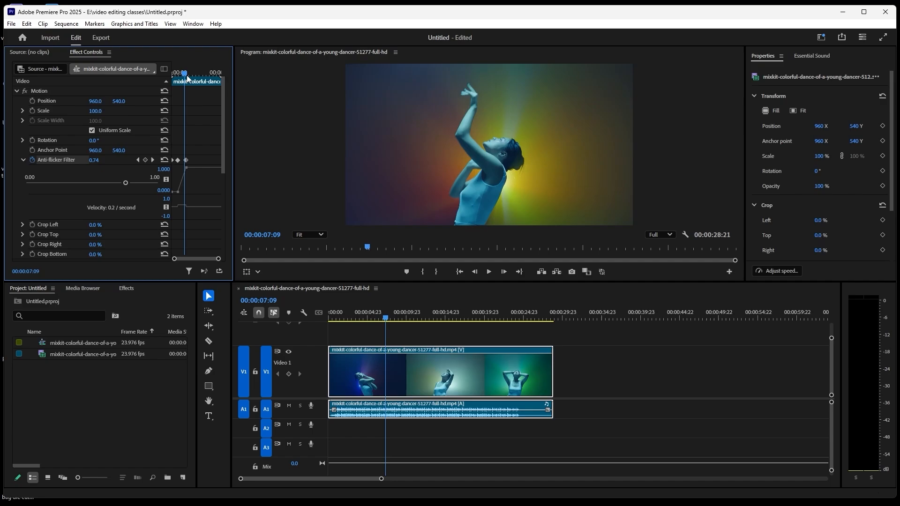
Step: Replay the Anti-flicker Filter animation from the start, stop at about 00:00:06:14, and move the playhead to 00:00:07:22
{"action": "left_click_drag", "start_coordinate": [187, 80], "coordinate": [173, 84]}
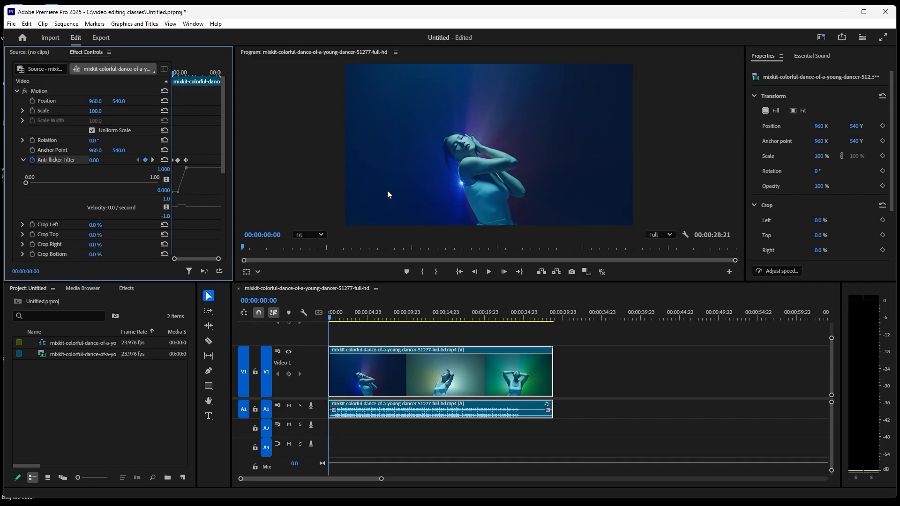
{"action": "left_click", "coordinate": [459, 271]}
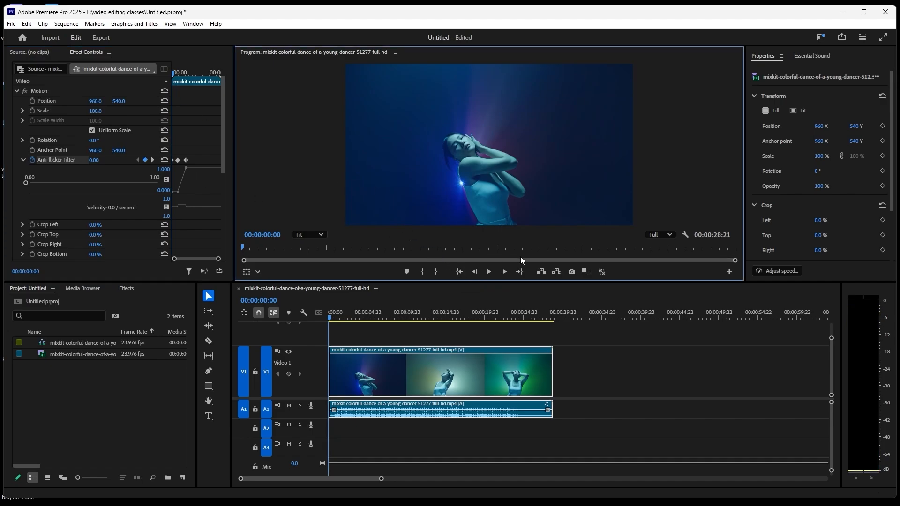
{"action": "left_click", "coordinate": [489, 272]}
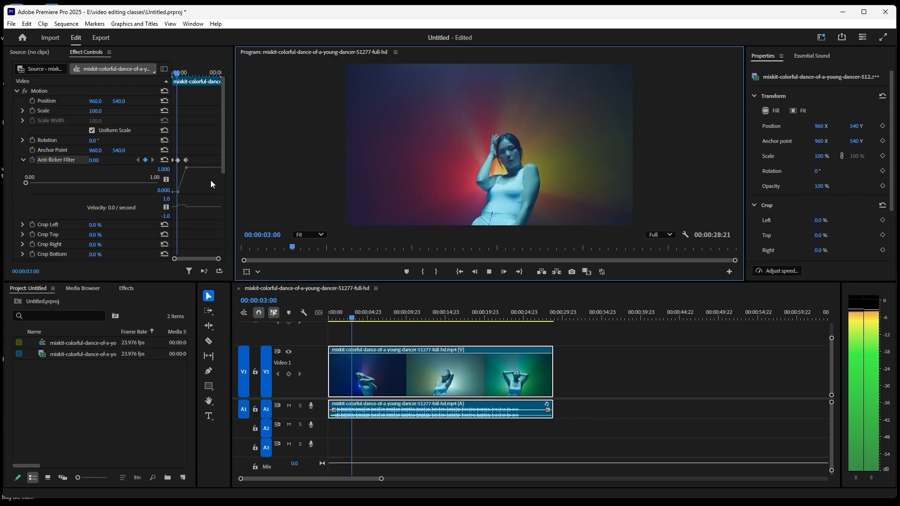
{"action": "left_click", "coordinate": [489, 273]}
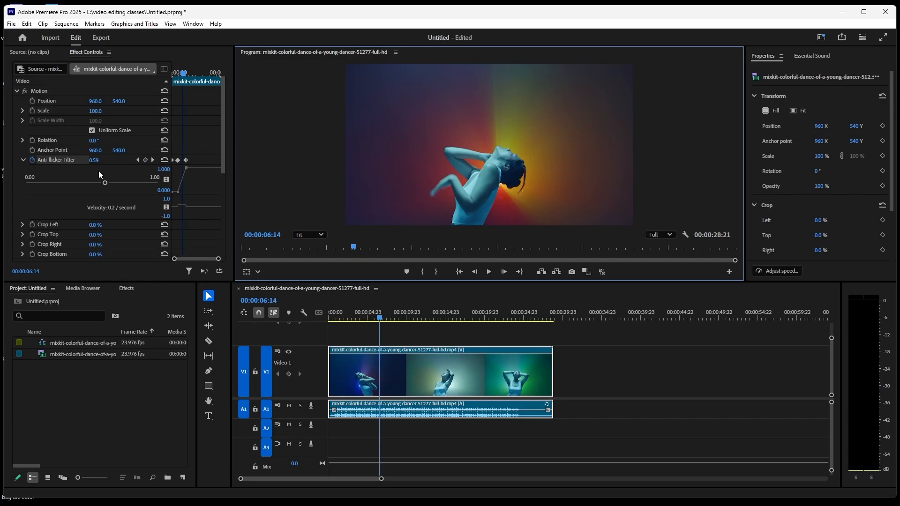
{"action": "left_click", "coordinate": [185, 74]}
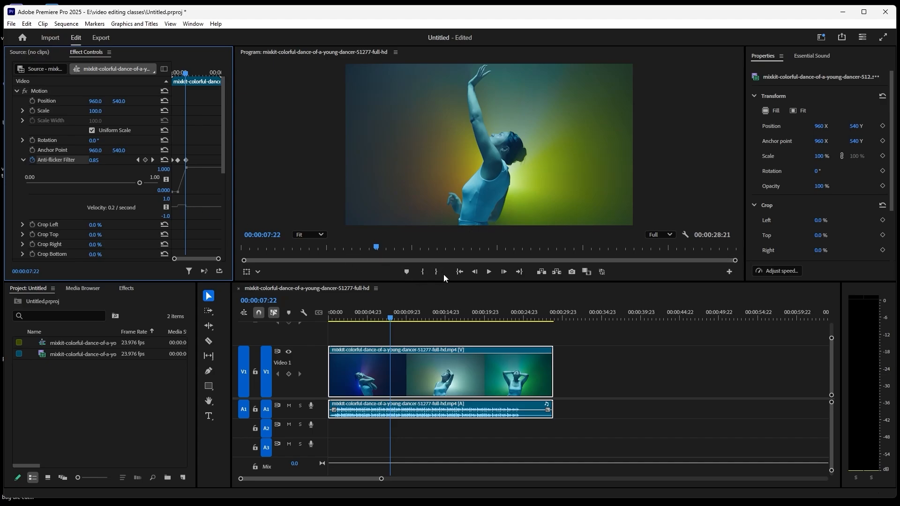
Step: Clear all Anti-flicker Filter keyframes at the start of the sequence, turn off the property's animation and collapse it
{"action": "left_click", "coordinate": [459, 272]}
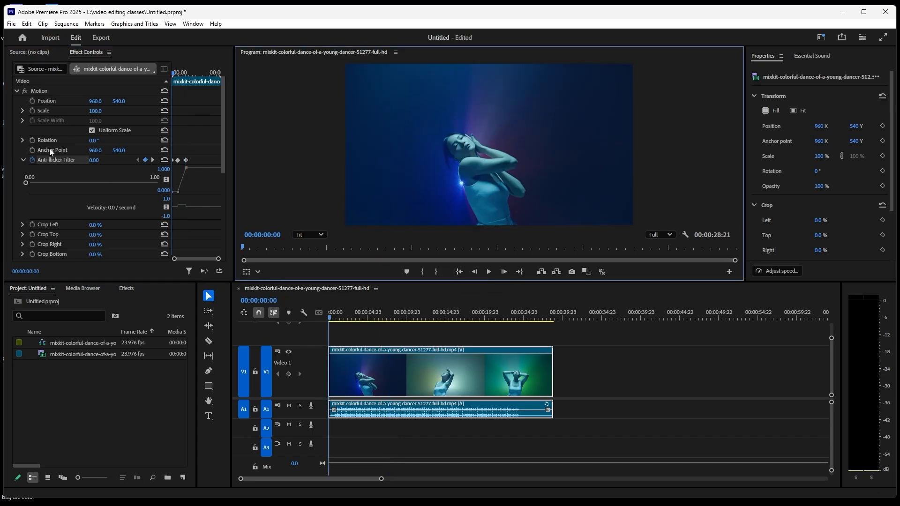
{"action": "left_click_drag", "start_coordinate": [198, 156], "coordinate": [173, 179]}
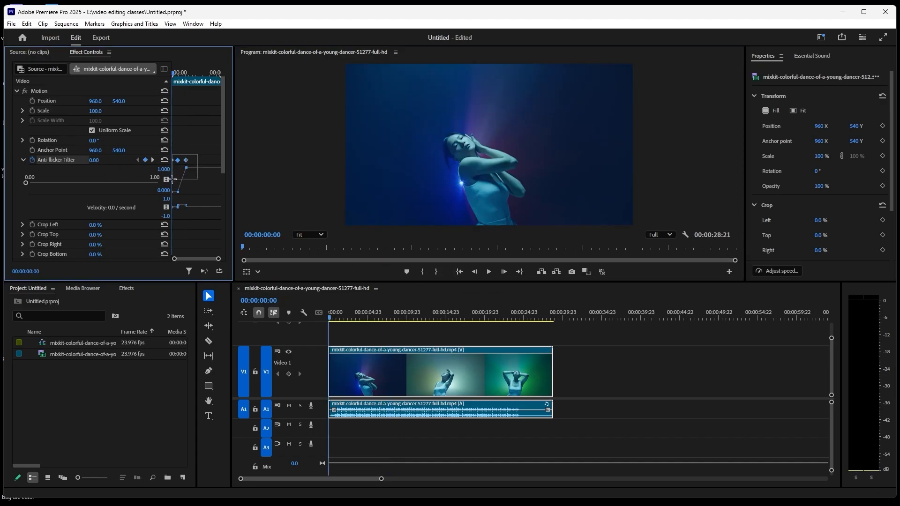
{"action": "right_click", "coordinate": [181, 162]}
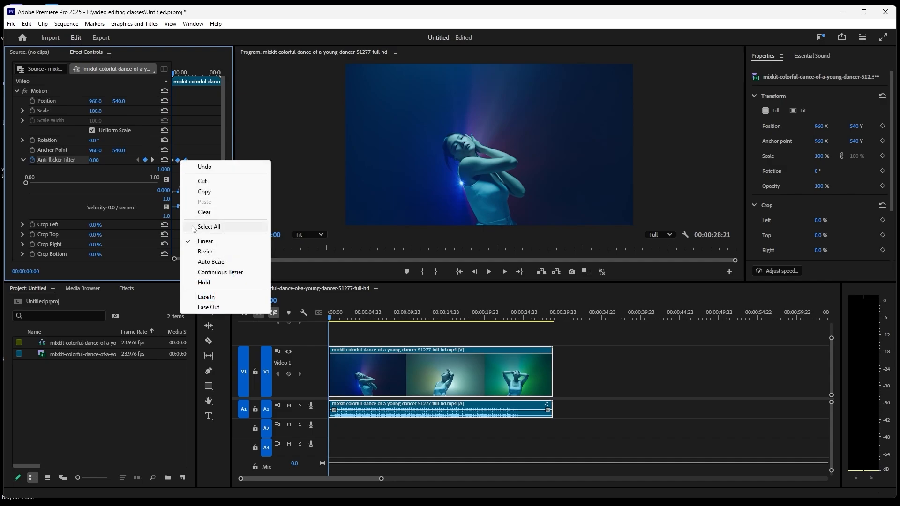
{"action": "left_click", "coordinate": [193, 227]}
{"action": "right_click", "coordinate": [180, 161]}
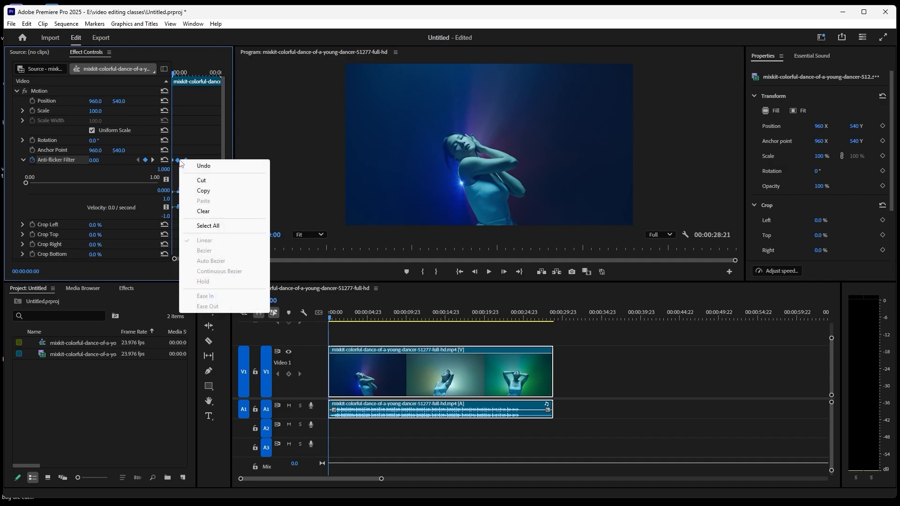
{"action": "left_click", "coordinate": [191, 212]}
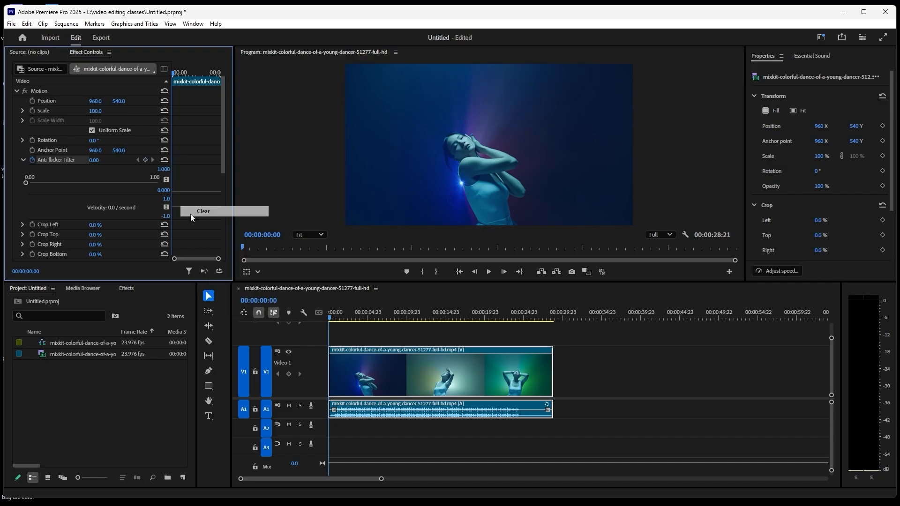
{"action": "left_click", "coordinate": [32, 160]}
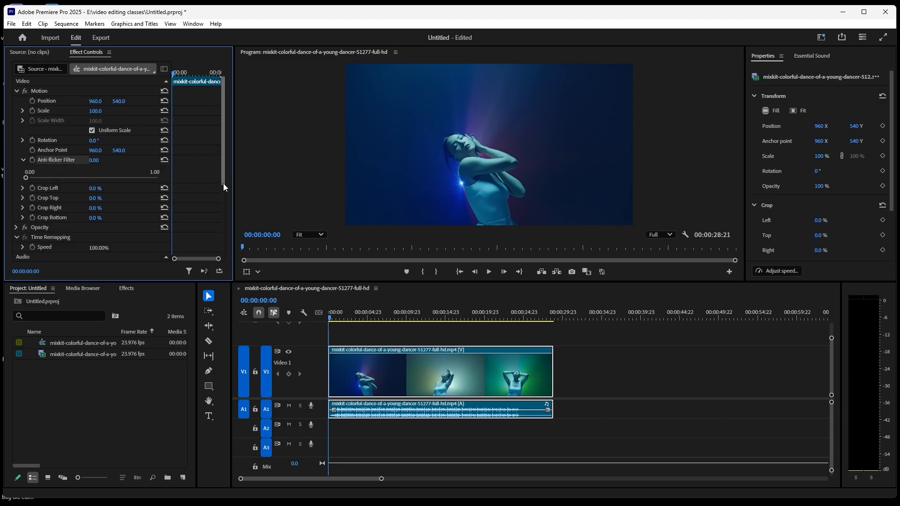
{"action": "mouse_move", "coordinate": [223, 184]}
{"action": "left_mouse_down"}
{"action": "mouse_move", "coordinate": [224, 218]}
{"action": "mouse_move", "coordinate": [228, 195]}
{"action": "left_mouse_up"}
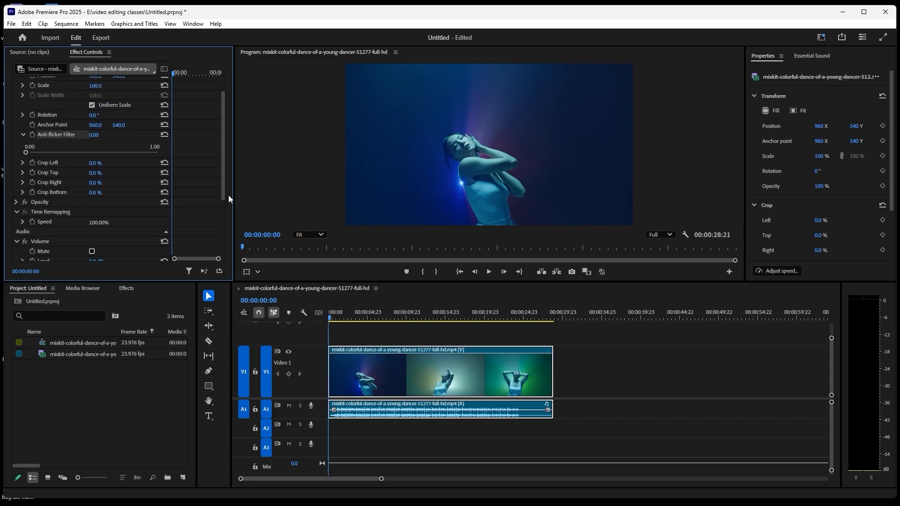
{"action": "left_click", "coordinate": [23, 135]}
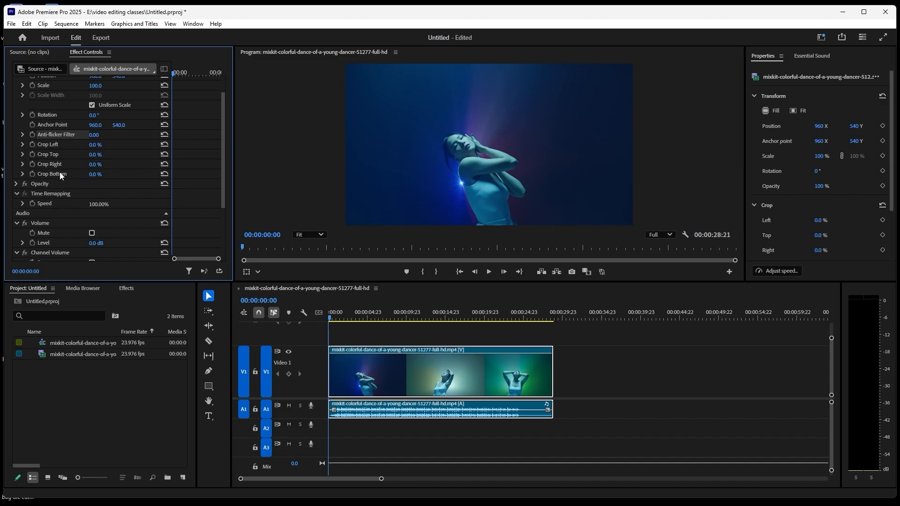
Step: Enable Crop Left animation at 00:00:00:00 and add a second Crop Left keyframe at 00:00:04:15
{"action": "left_click", "coordinate": [33, 145]}
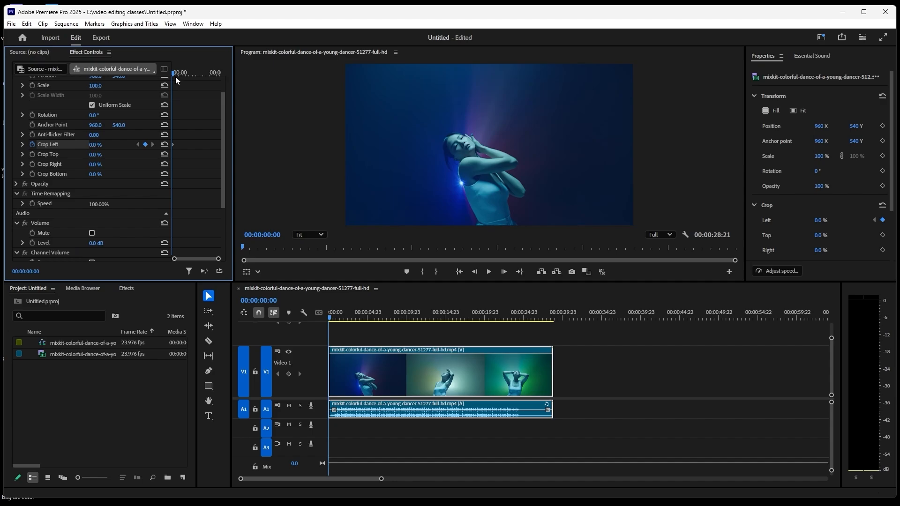
{"action": "left_click_drag", "start_coordinate": [175, 74], "coordinate": [181, 79]}
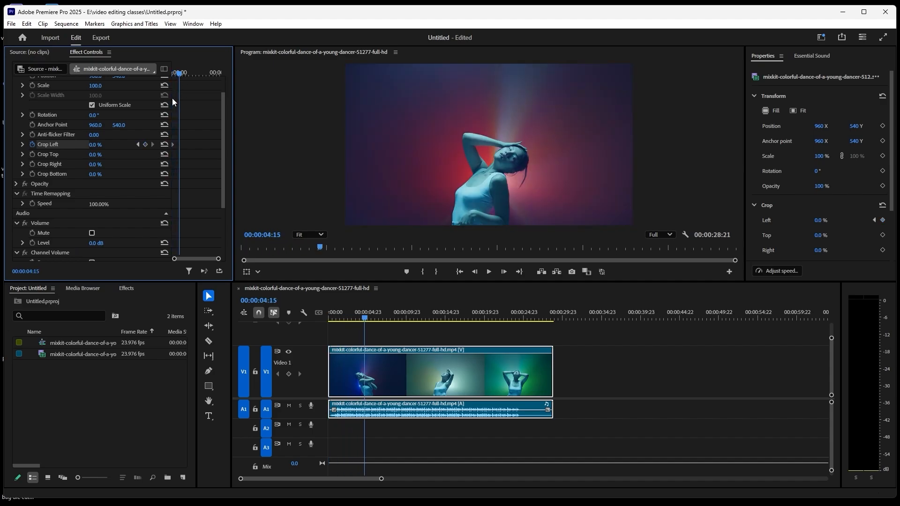
{"action": "left_click", "coordinate": [146, 145]}
Step: Add a Crop Left keyframe at 00:00:07:15 and set its value to 37%
{"action": "left_click_drag", "start_coordinate": [181, 75], "coordinate": [187, 82]}
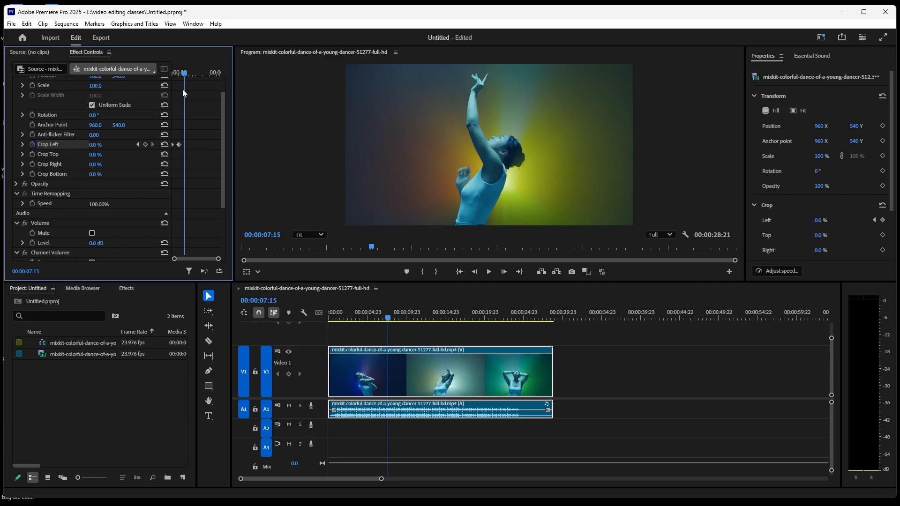
{"action": "left_click", "coordinate": [146, 145]}
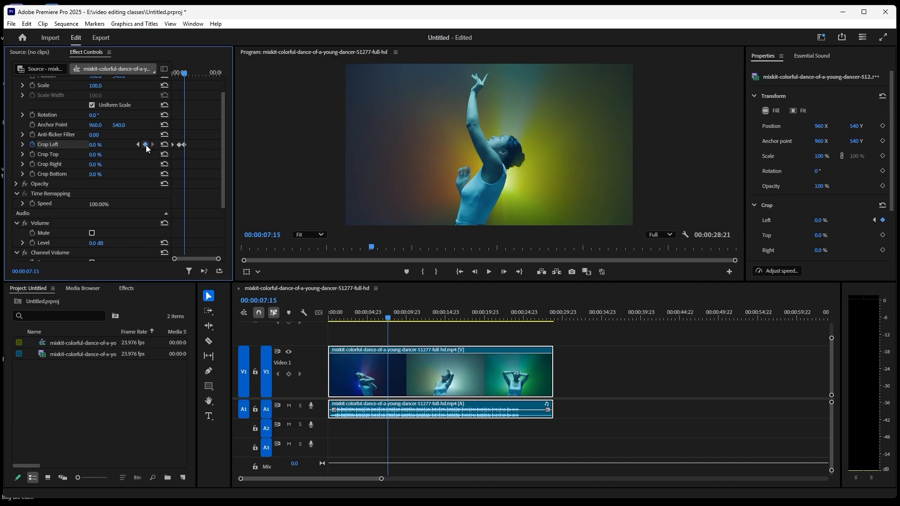
{"action": "left_click", "coordinate": [24, 145]}
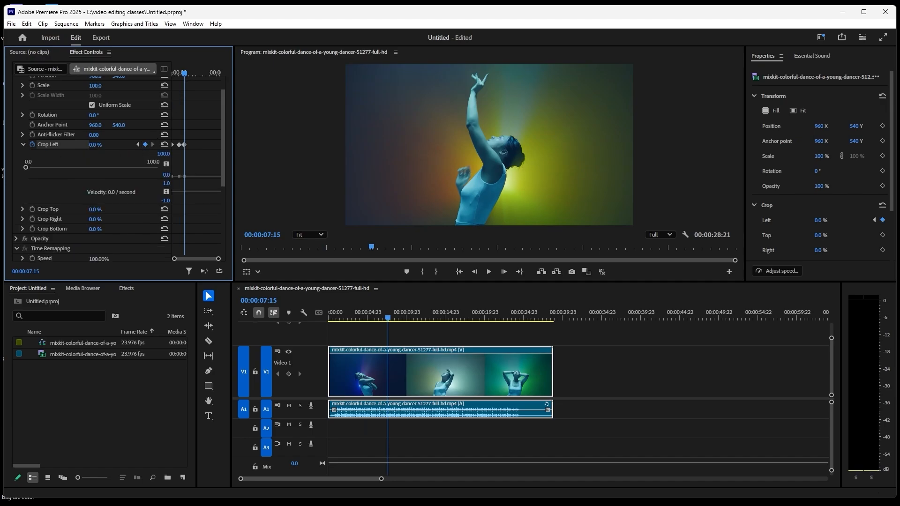
{"action": "mouse_move", "coordinate": [89, 145]}
{"action": "left_mouse_down"}
{"action": "mouse_move", "coordinate": [133, 145]}
{"action": "mouse_move", "coordinate": [106, 146]}
{"action": "left_mouse_up"}
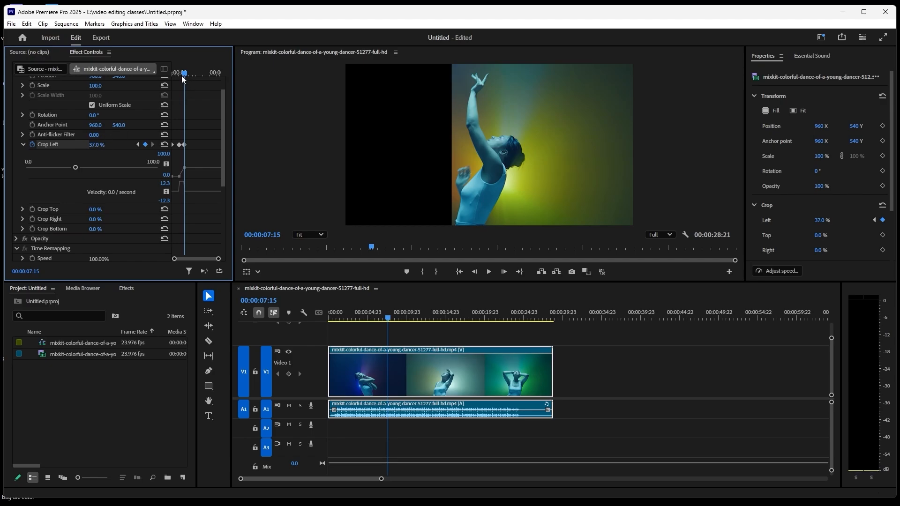
Step: Add Crop Left keyframes at 00:00:11:17 and 00:00:16:21, resetting the value at 00:00:16:21 to 0%
{"action": "left_click_drag", "start_coordinate": [184, 72], "coordinate": [192, 77]}
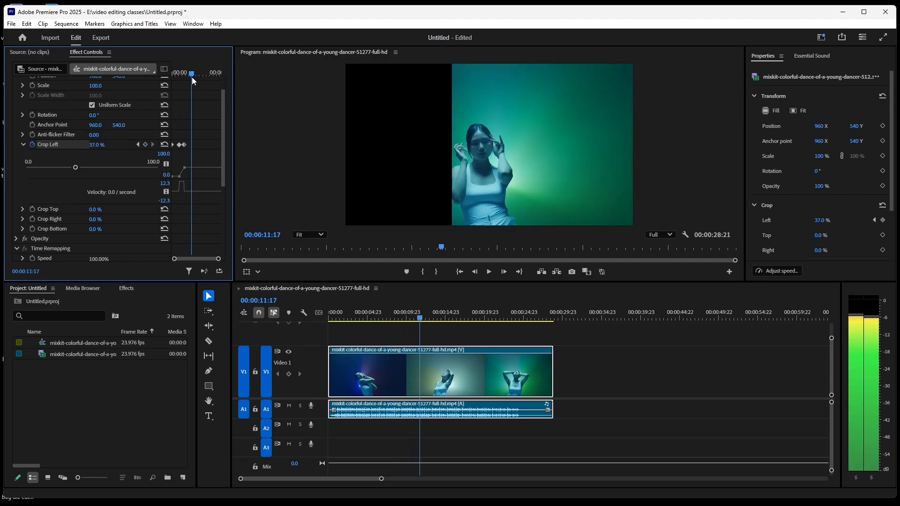
{"action": "left_click", "coordinate": [145, 144]}
{"action": "left_click_drag", "start_coordinate": [191, 73], "coordinate": [200, 82]}
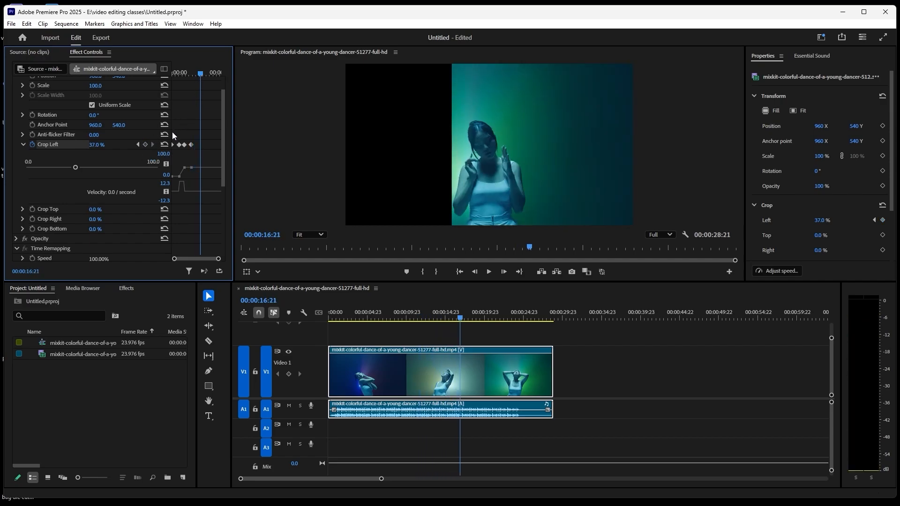
{"action": "left_click", "coordinate": [146, 145]}
{"action": "left_click", "coordinate": [163, 146]}
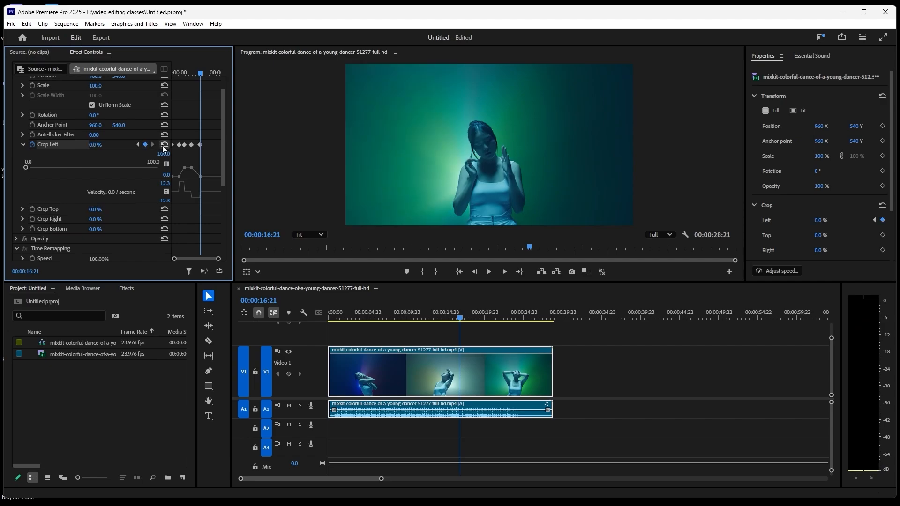
Step: Play the Crop Left animation from the start of the sequence and stop at about 00:00:18:05
{"action": "left_click", "coordinate": [460, 274]}
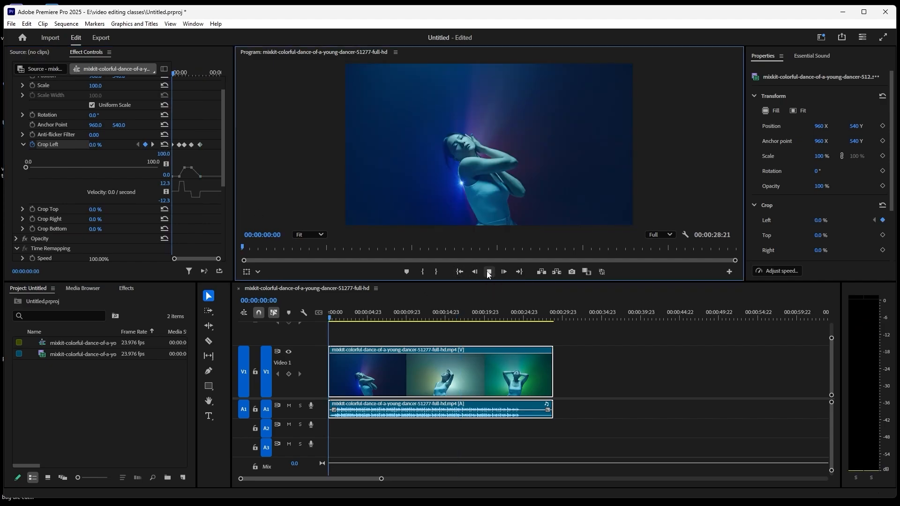
{"action": "left_click", "coordinate": [488, 273]}
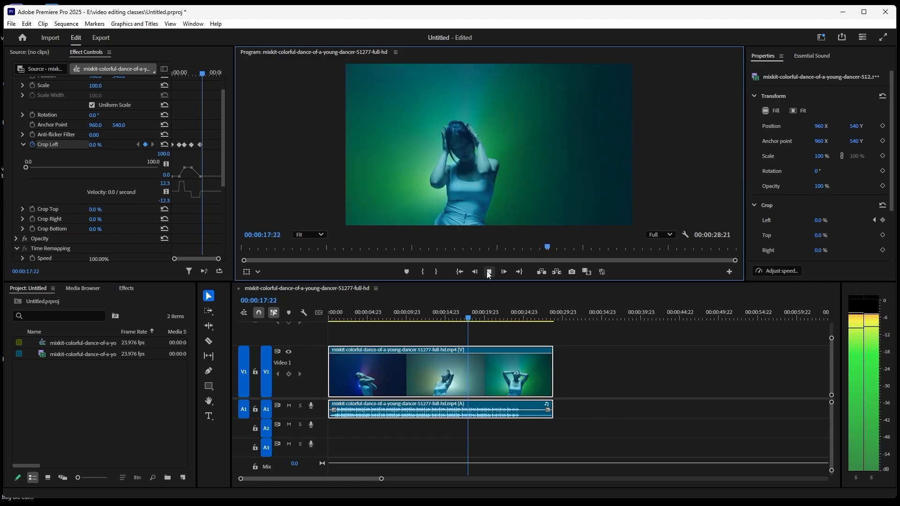
{"action": "left_click", "coordinate": [488, 274]}
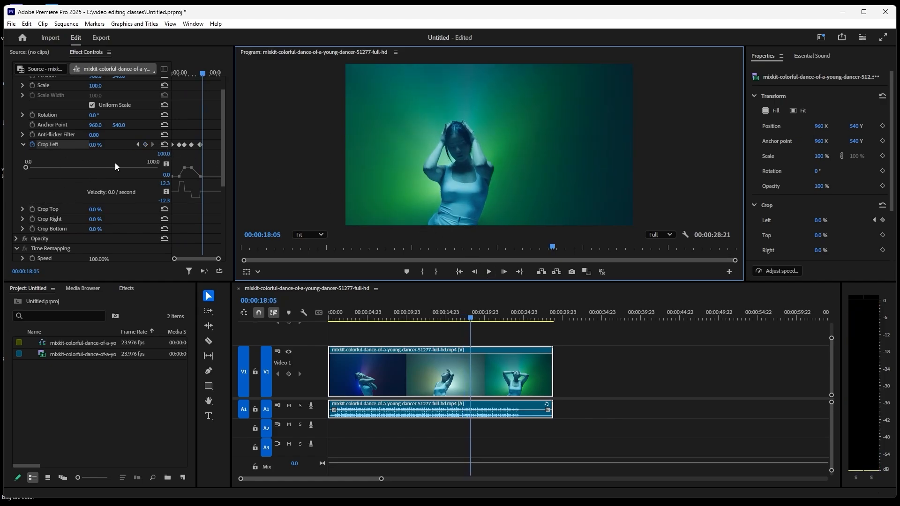
Step: Clear all Crop Left keyframes from the clip
{"action": "right_click", "coordinate": [207, 140]}
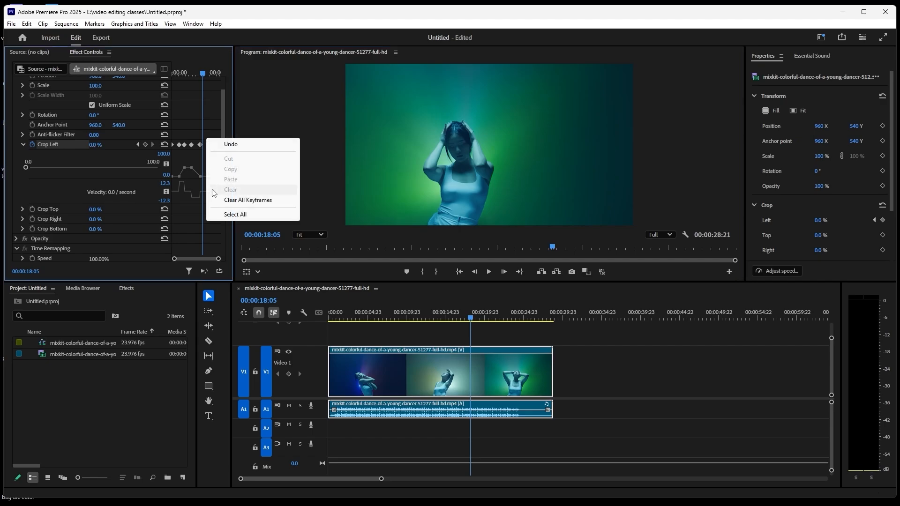
{"action": "left_click", "coordinate": [220, 201]}
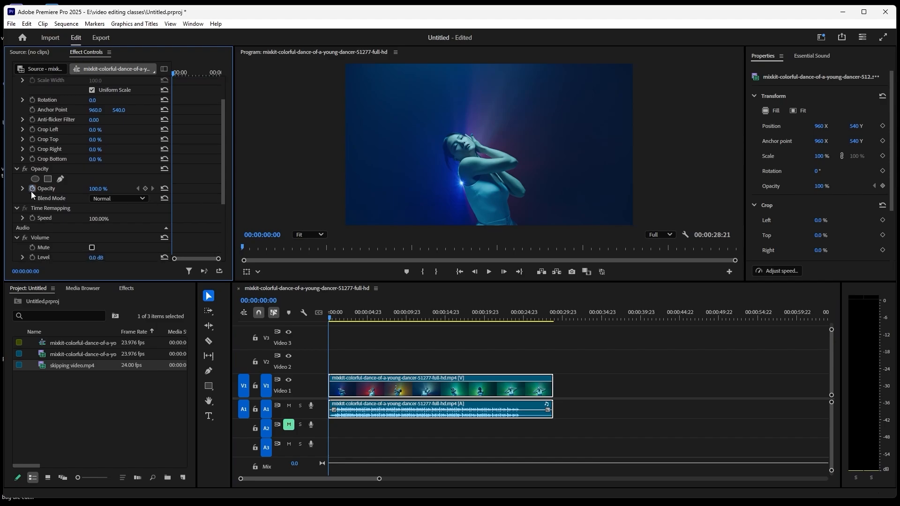
Step: Enable Opacity animation at 00:00:00:00 and add a second Opacity keyframe at 00:00:04:15
{"action": "left_click", "coordinate": [33, 189]}
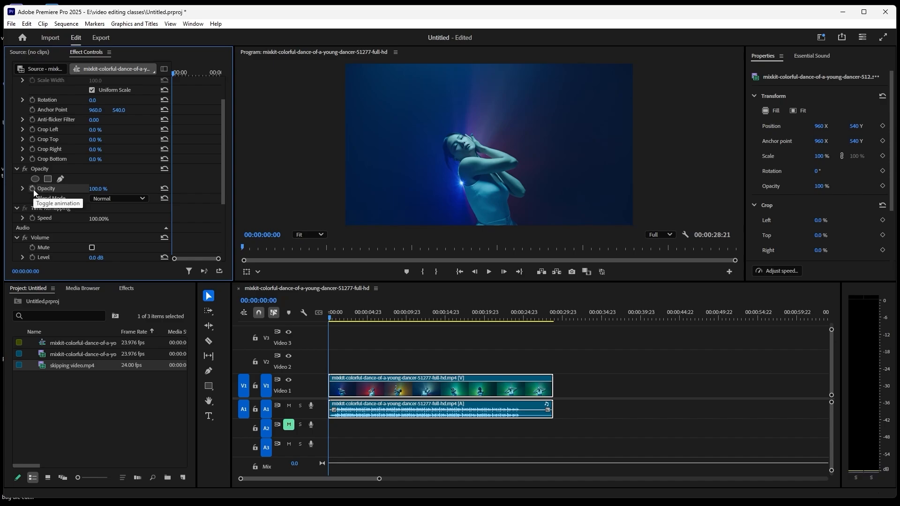
{"action": "left_click", "coordinate": [33, 189]}
{"action": "left_click_drag", "start_coordinate": [175, 74], "coordinate": [181, 81]}
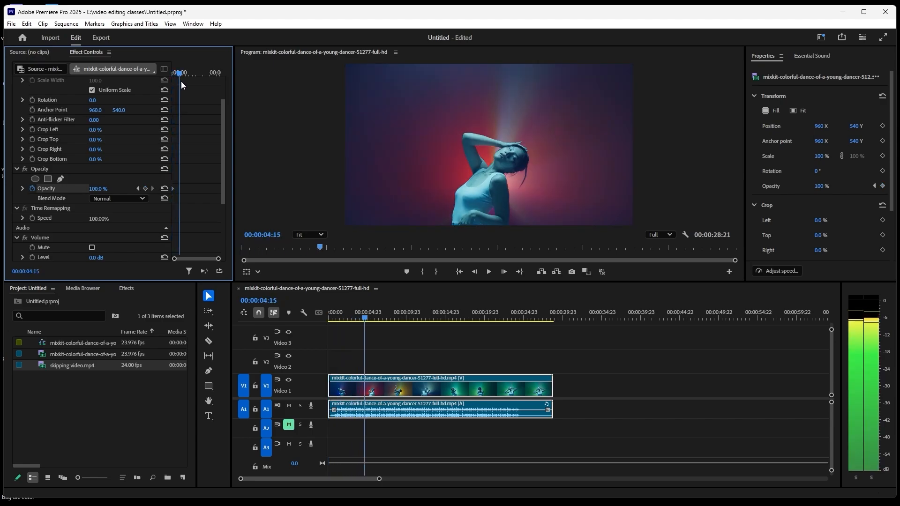
{"action": "left_click", "coordinate": [146, 189]}
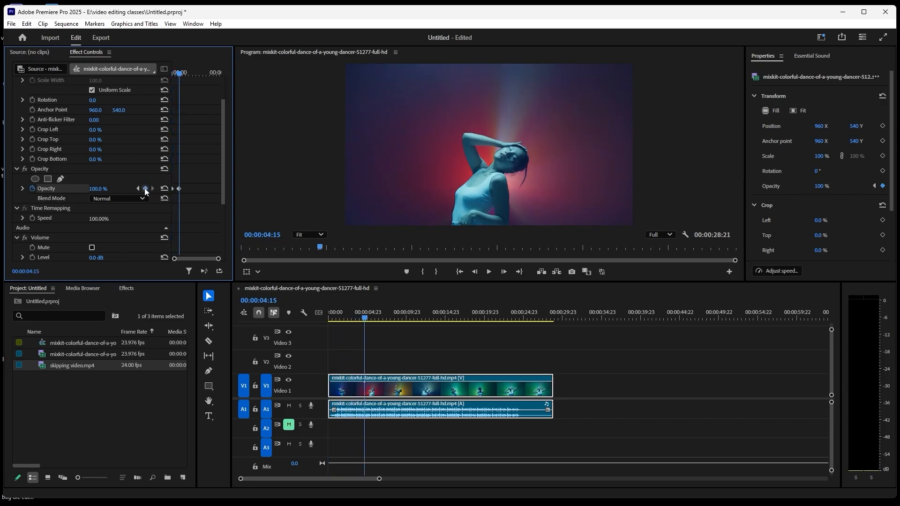
Step: Add an Opacity keyframe at 00:00:07:15 and set its value to 0%
{"action": "left_click_drag", "start_coordinate": [183, 75], "coordinate": [185, 78]}
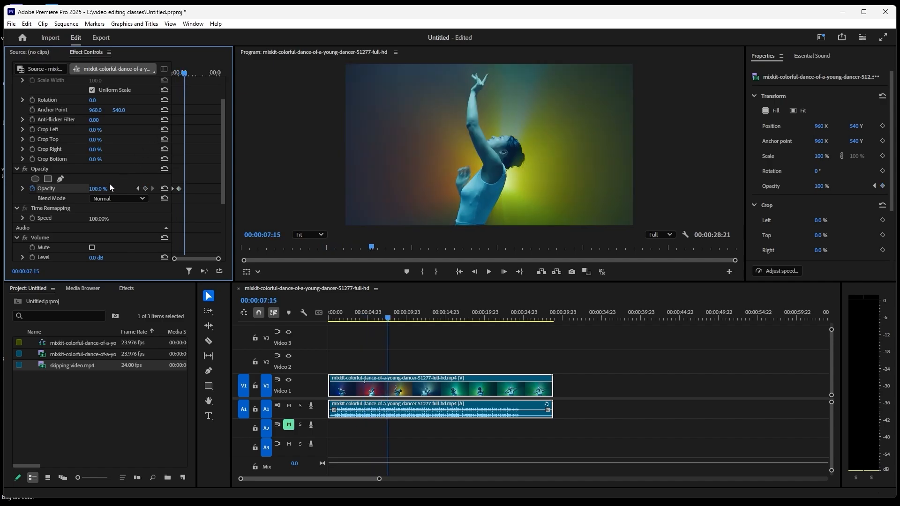
{"action": "left_click", "coordinate": [146, 188]}
{"action": "left_click_drag", "start_coordinate": [94, 191], "coordinate": [47, 191]}
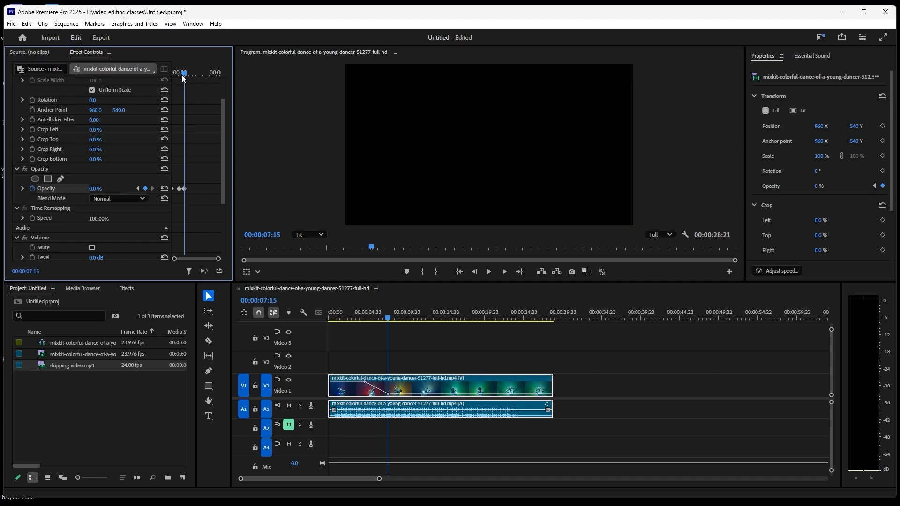
Step: Add an Opacity keyframe at 00:00:10:08 and reset its value to 100%
{"action": "left_click_drag", "start_coordinate": [184, 74], "coordinate": [187, 77]}
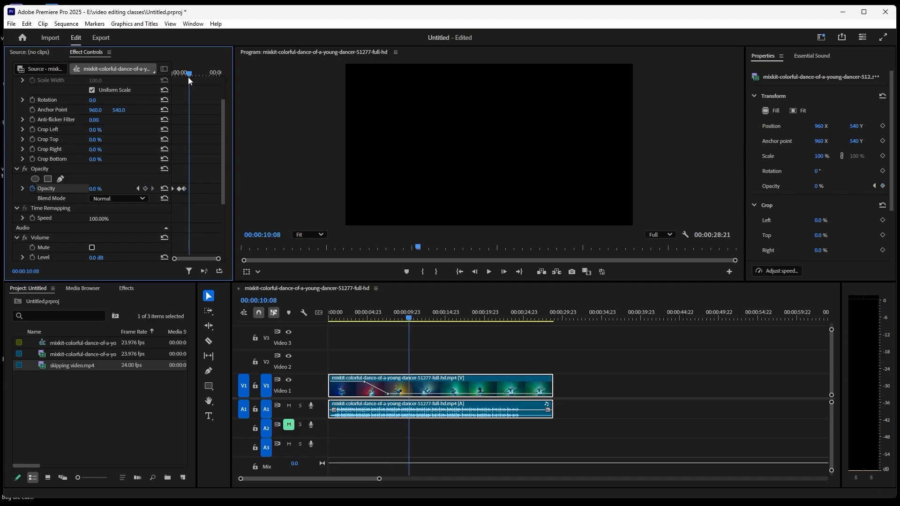
{"action": "left_click", "coordinate": [146, 190]}
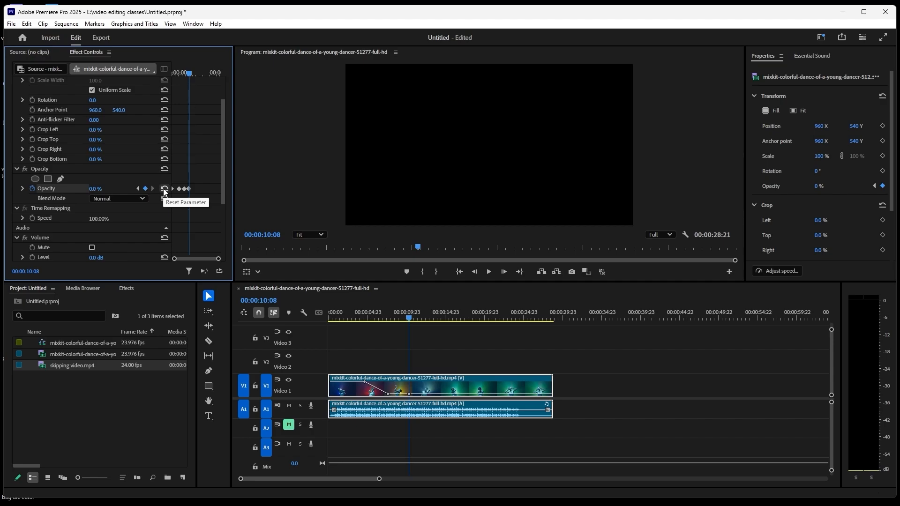
{"action": "left_click", "coordinate": [165, 190]}
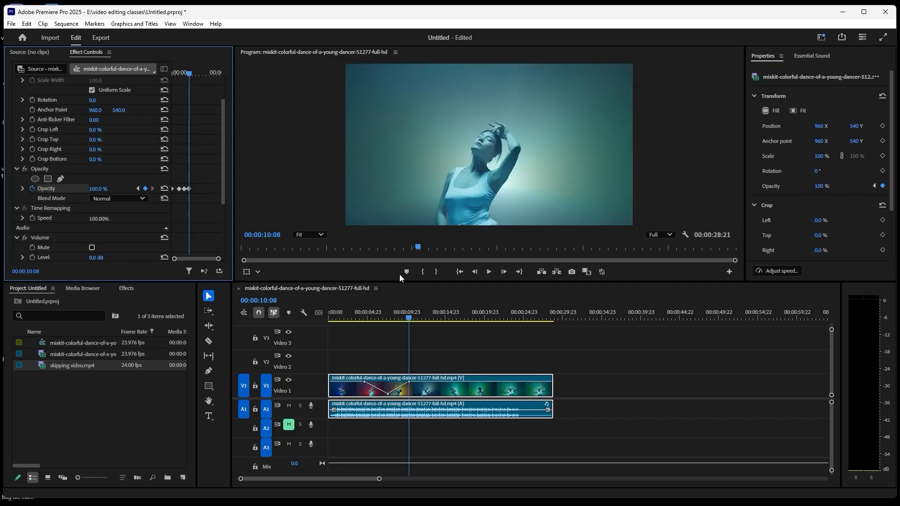
Step: Play the sequence from its start to review the dancer clip's Opacity fade
{"action": "left_click", "coordinate": [460, 272]}
{"action": "left_click", "coordinate": [489, 272]}
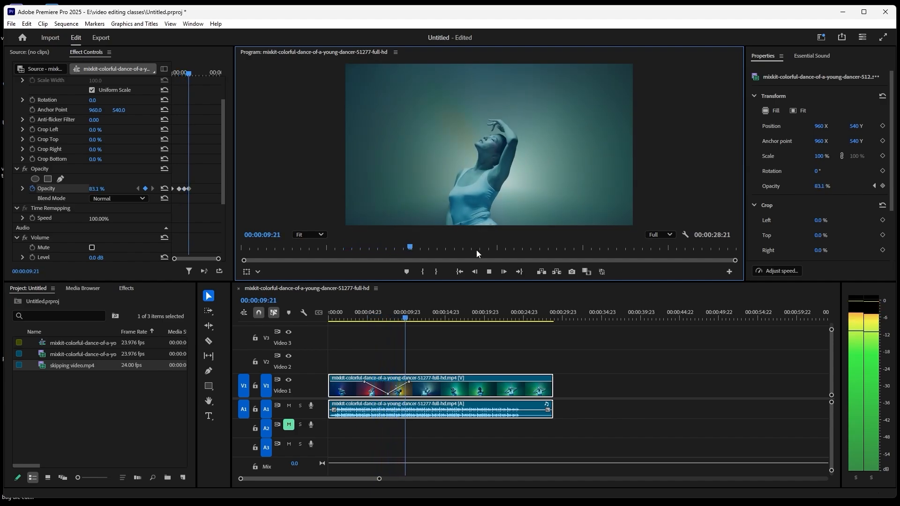
{"action": "left_click", "coordinate": [489, 272]}
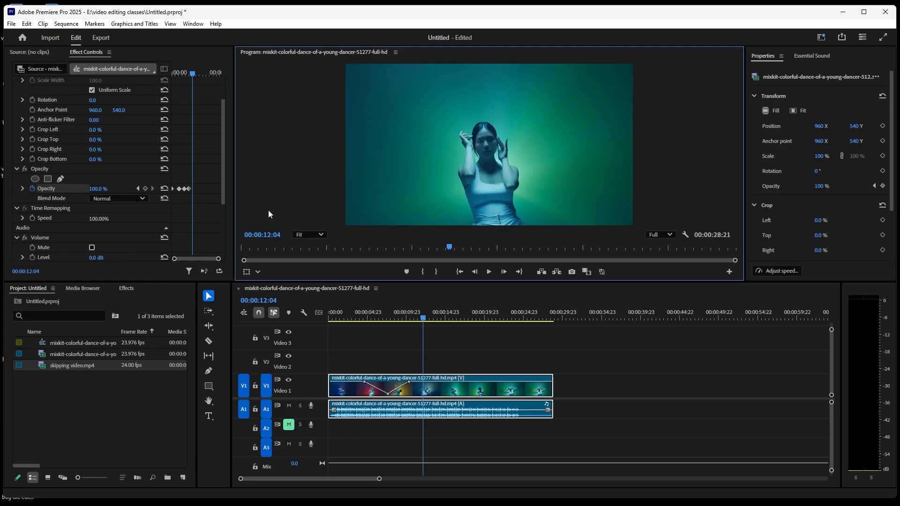
{"action": "left_click_drag", "start_coordinate": [223, 173], "coordinate": [222, 194]}
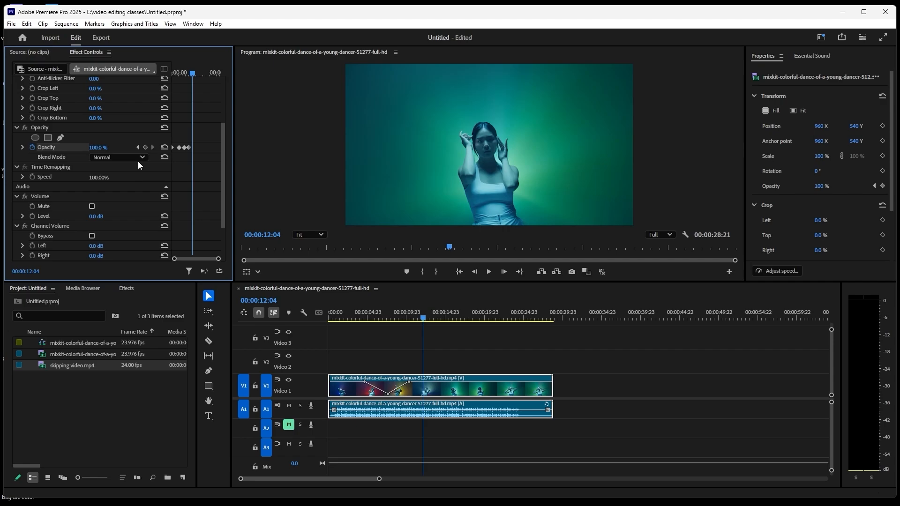
{"action": "left_click", "coordinate": [115, 417]}
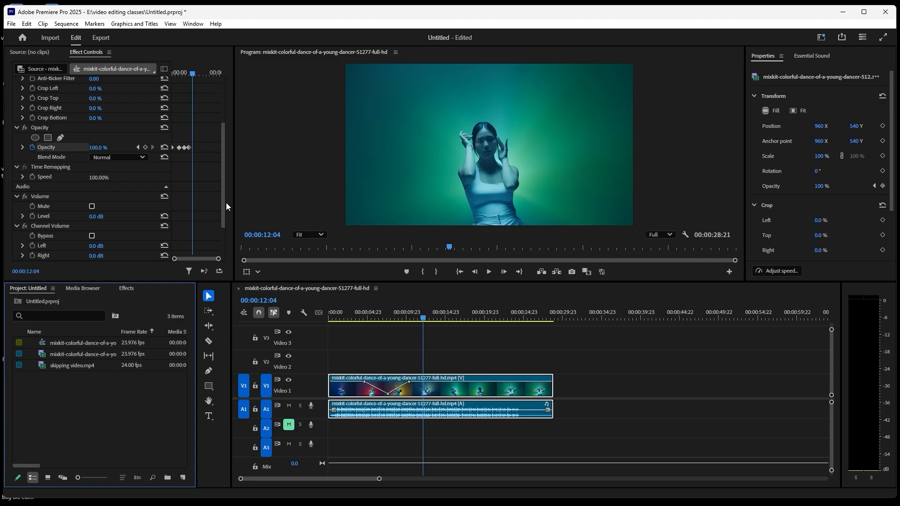
{"action": "mouse_move", "coordinate": [223, 209]}
{"action": "left_mouse_down"}
{"action": "mouse_move", "coordinate": [222, 252]}
{"action": "mouse_move", "coordinate": [227, 215]}
{"action": "left_mouse_up"}
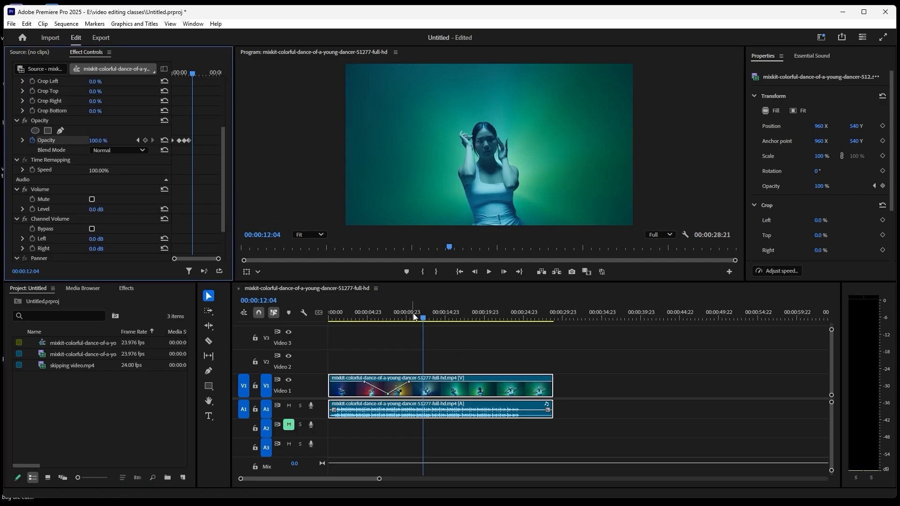
Step: Place skipping video.mp4 on the Video 2 track, starting at 00:00:00:00 above the dancer clip
{"action": "left_click", "coordinate": [460, 272]}
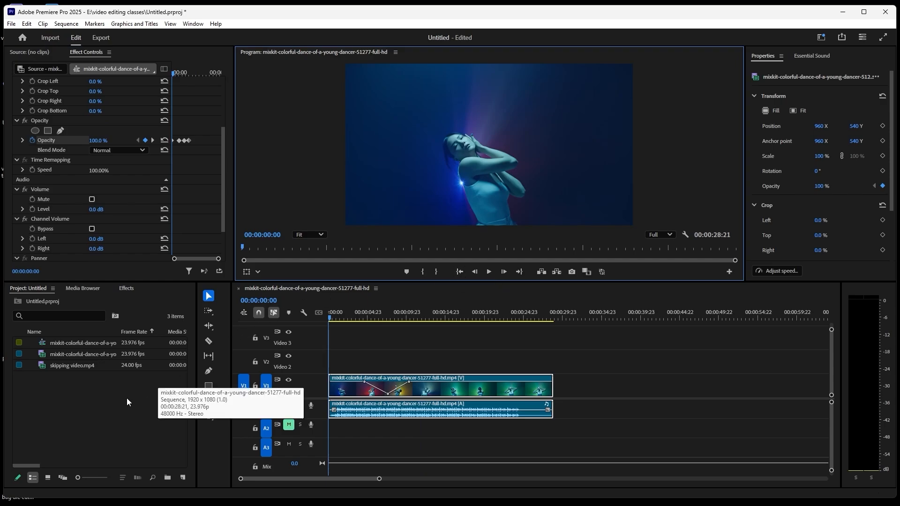
{"action": "left_click", "coordinate": [106, 428]}
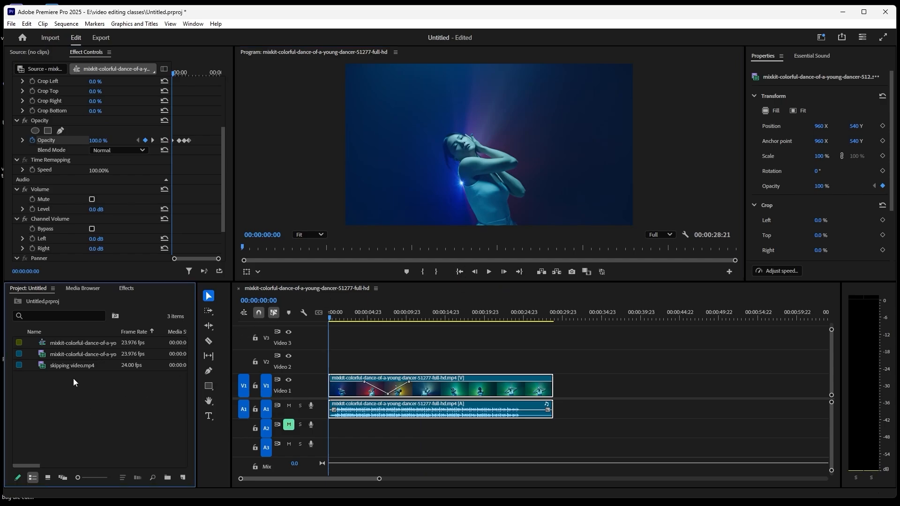
{"action": "left_click", "coordinate": [73, 366]}
{"action": "left_click_drag", "start_coordinate": [73, 367], "coordinate": [326, 367]}
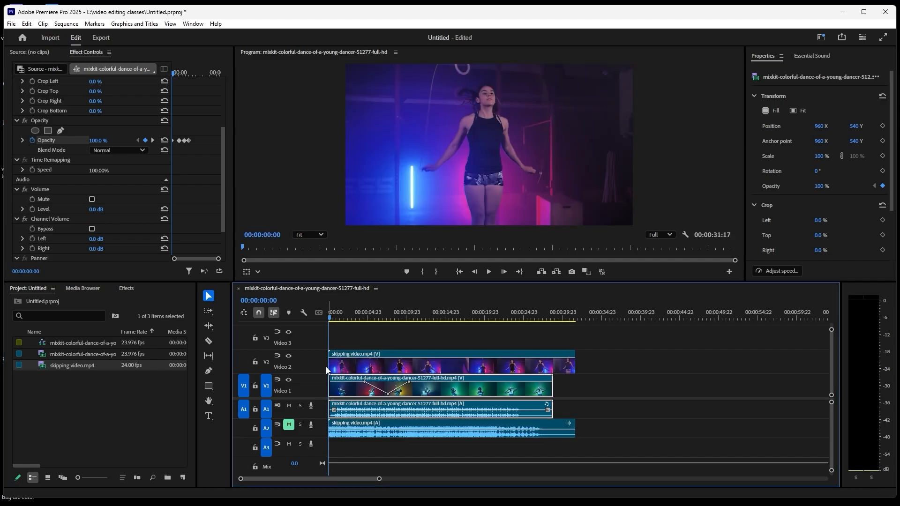
Step: Unlink the audio of skipping video.mp4 from its video and unmute audio track A2
{"action": "left_click", "coordinate": [406, 434]}
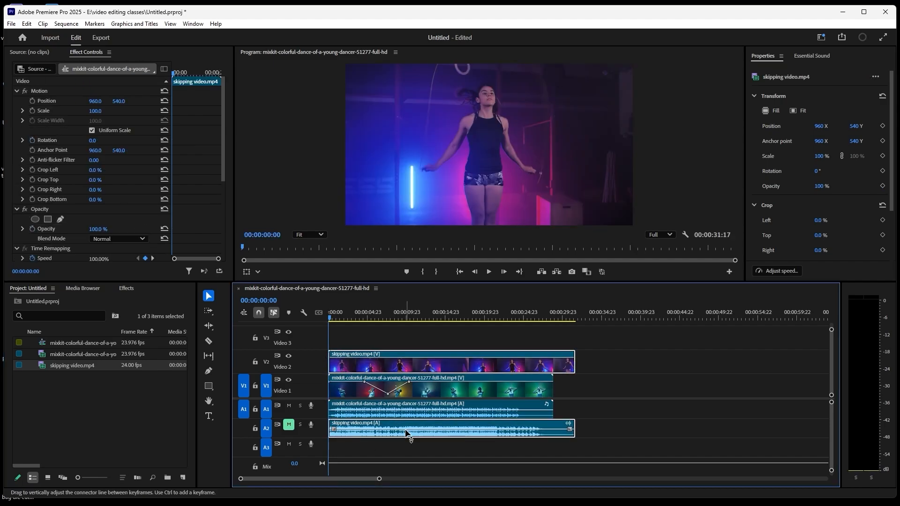
{"action": "right_click", "coordinate": [520, 436]}
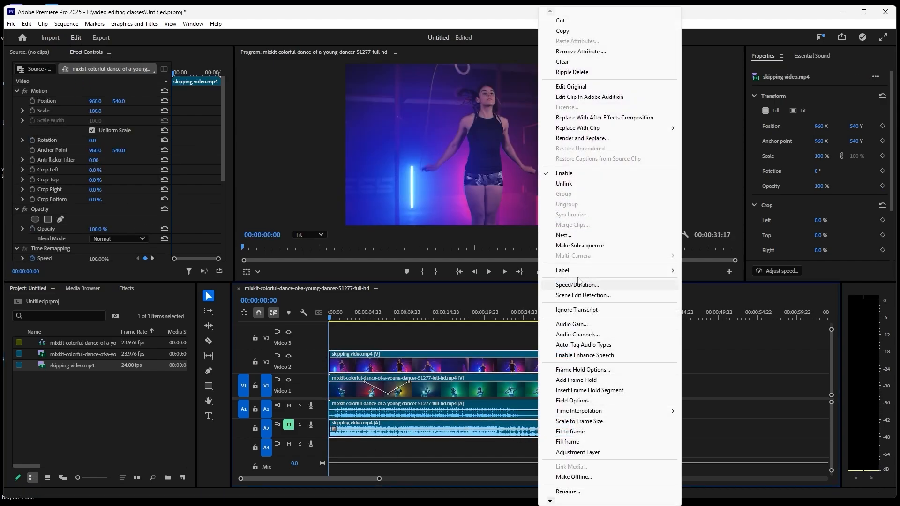
{"action": "left_click", "coordinate": [564, 183]}
{"action": "left_click", "coordinate": [500, 432]}
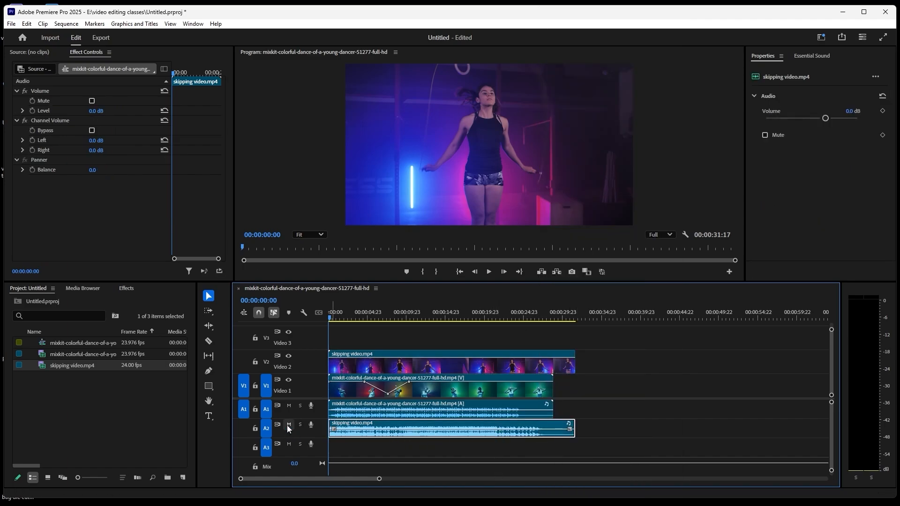
Step: Play the opening of the sequence briefly and return the playhead to 00:00:00:00
{"action": "left_click", "coordinate": [488, 274]}
{"action": "left_click", "coordinate": [488, 273]}
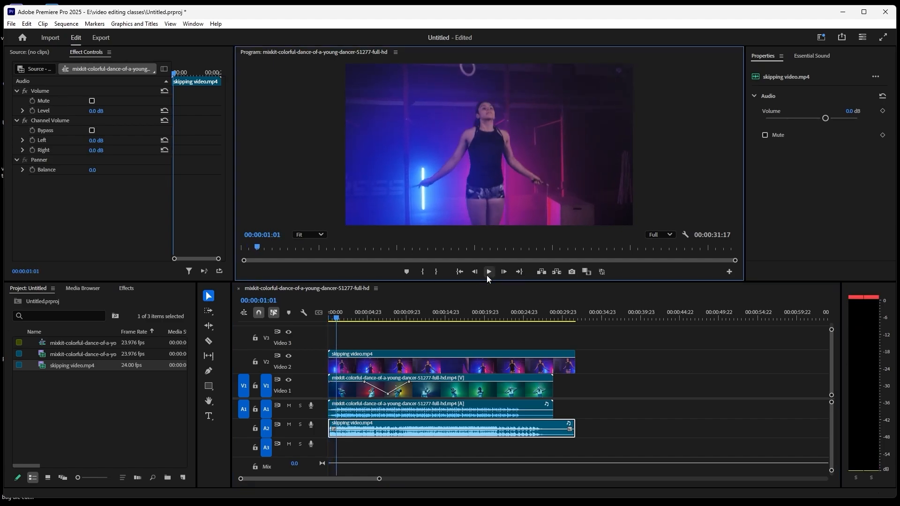
{"action": "left_click", "coordinate": [460, 272]}
Step: Move the skipping video.mp4 video clip along Video 2 so that it starts at 00:00:07:15
{"action": "left_click", "coordinate": [401, 371]}
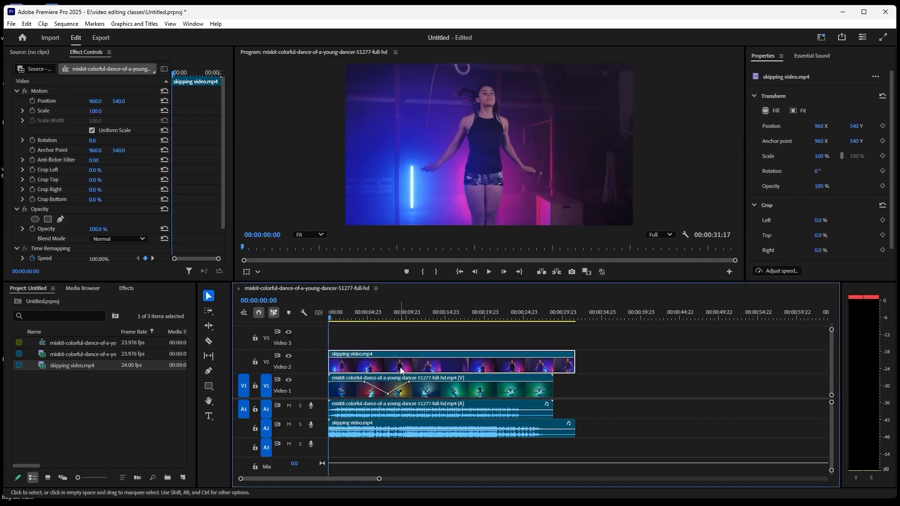
{"action": "left_click_drag", "start_coordinate": [400, 370], "coordinate": [452, 366]}
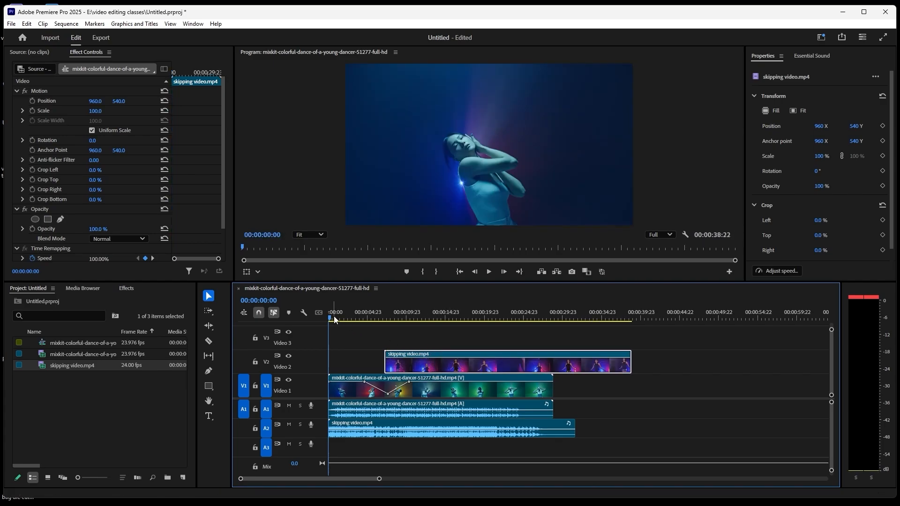
{"action": "left_click", "coordinate": [361, 320]}
{"action": "left_click_drag", "start_coordinate": [362, 328], "coordinate": [412, 362]}
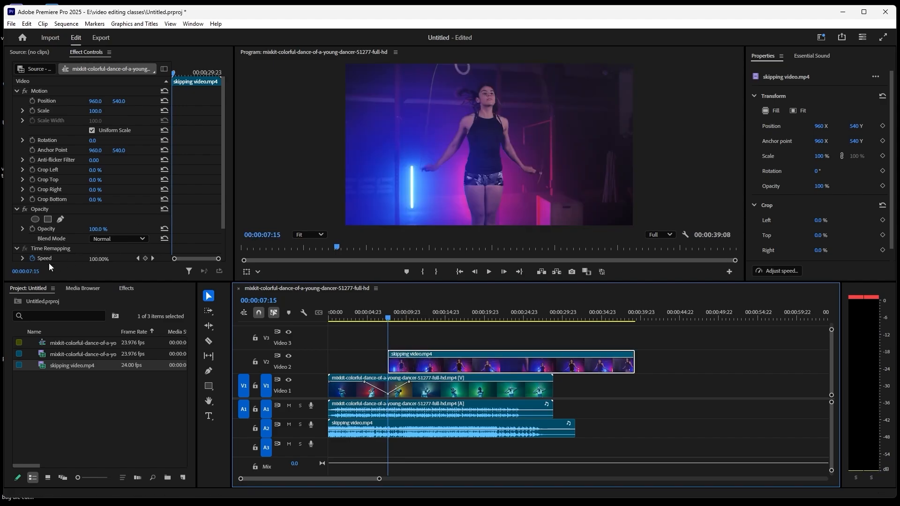
Step: Animate the skipping clip's Opacity from 0% at 00:00:07:15 and add a second Opacity keyframe at 00:00:12:10
{"action": "left_click", "coordinate": [32, 229]}
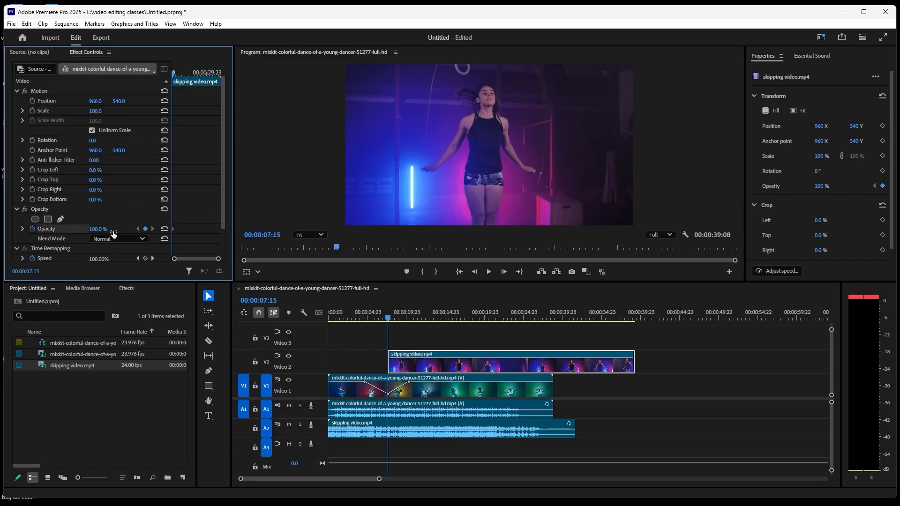
{"action": "left_click_drag", "start_coordinate": [95, 230], "coordinate": [56, 230]}
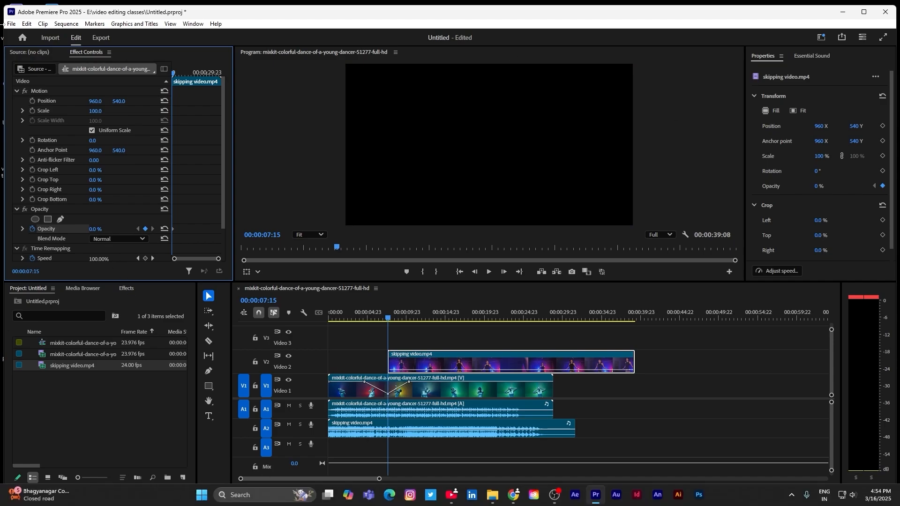
{"action": "left_click_drag", "start_coordinate": [173, 76], "coordinate": [180, 76]}
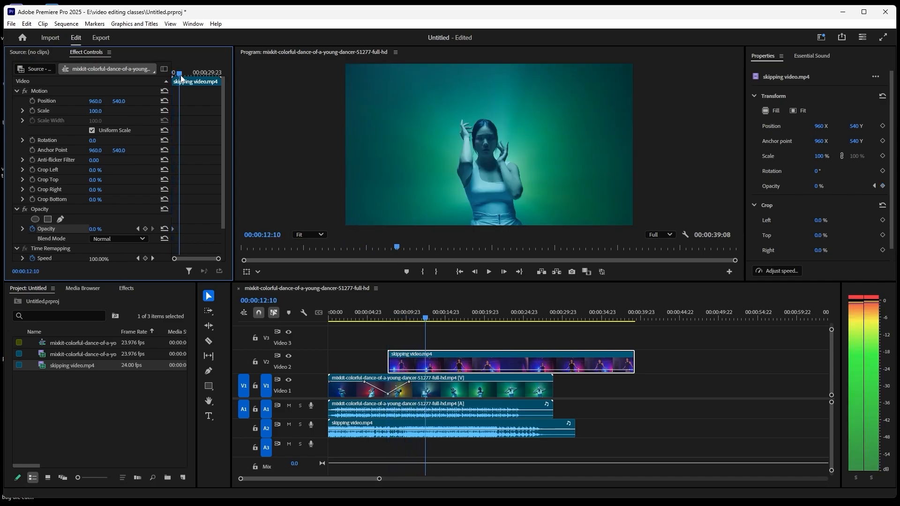
{"action": "left_click", "coordinate": [146, 229]}
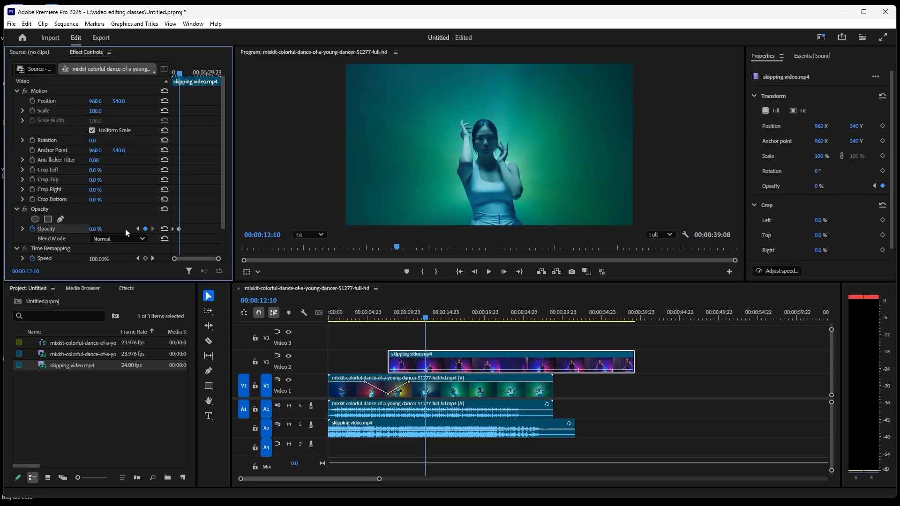
Step: Add an Opacity keyframe to the skipping clip at 00:00:16:07 and reset its value to the default
{"action": "left_click_drag", "start_coordinate": [181, 74], "coordinate": [184, 75]}
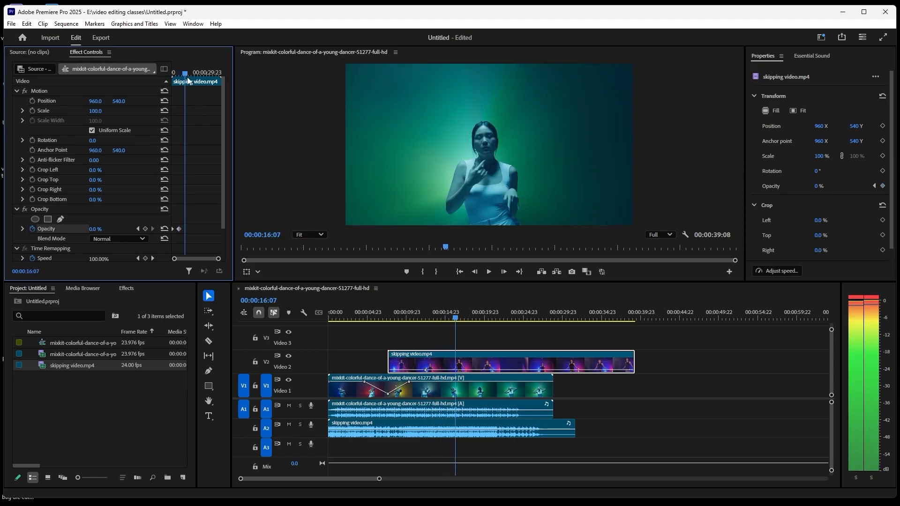
{"action": "left_click", "coordinate": [145, 228]}
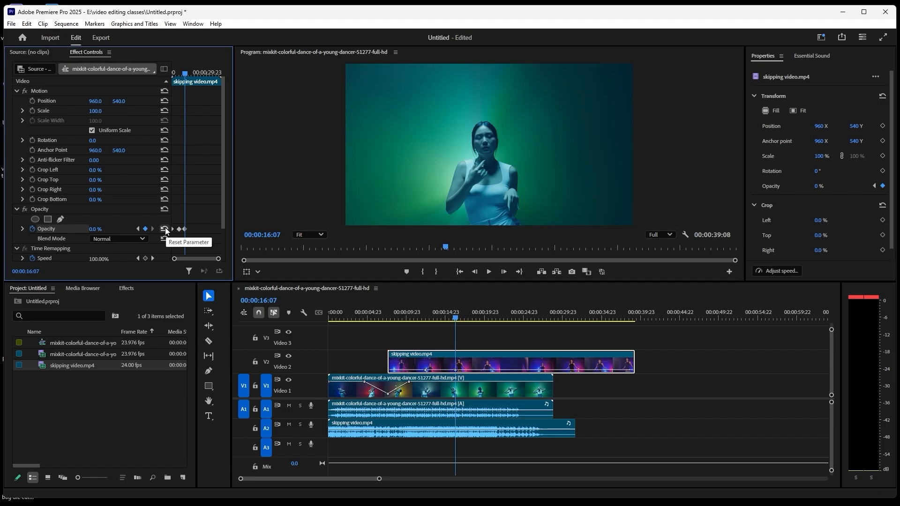
{"action": "left_click", "coordinate": [166, 229]}
Step: Preview the dancer clip's fade-out briefly and mute audio track A2
{"action": "left_click_drag", "start_coordinate": [464, 315], "coordinate": [352, 339]}
{"action": "left_click", "coordinate": [489, 272]}
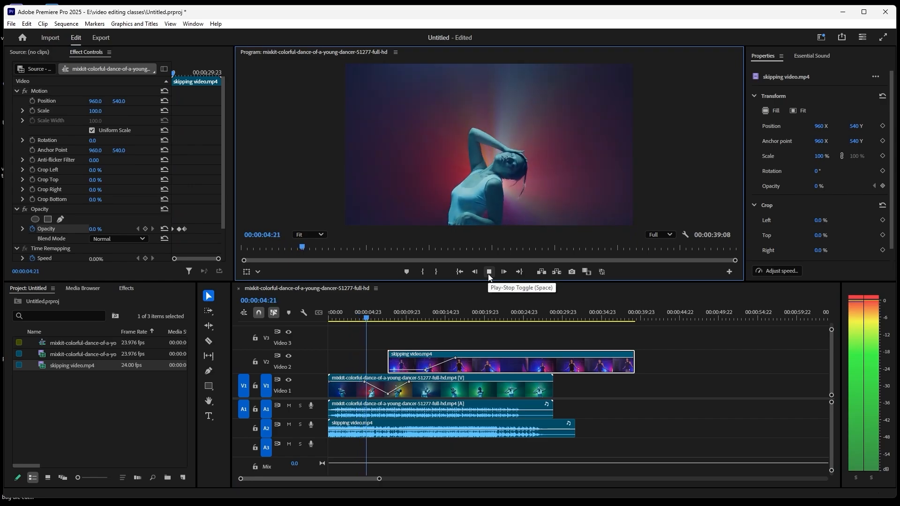
{"action": "left_click", "coordinate": [488, 272]}
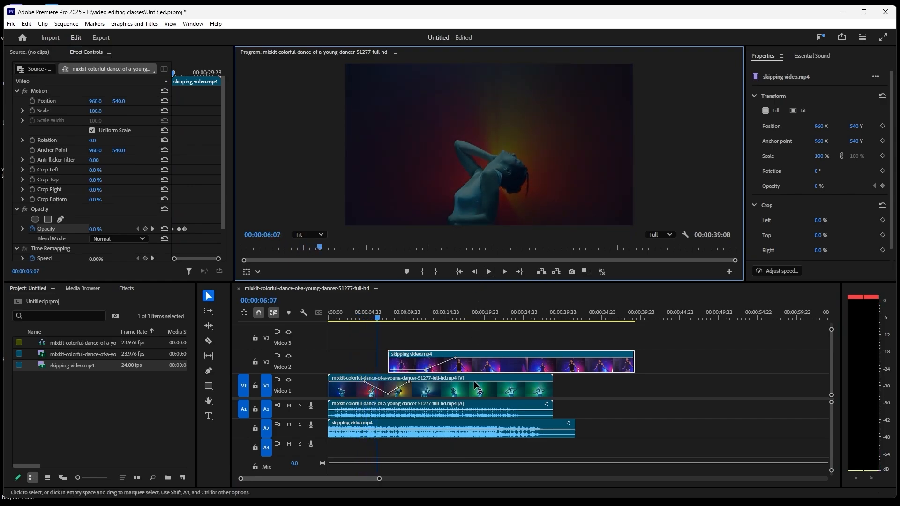
{"action": "left_click", "coordinate": [448, 434]}
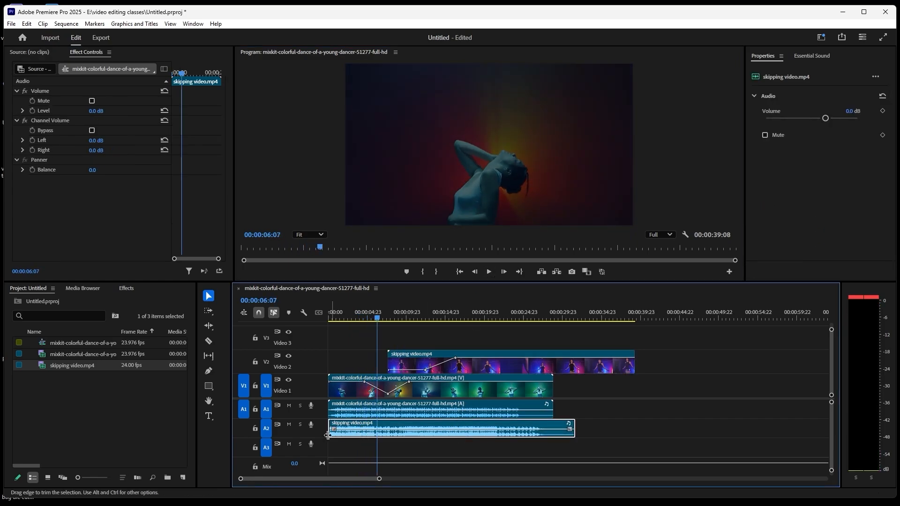
{"action": "left_click", "coordinate": [288, 426]}
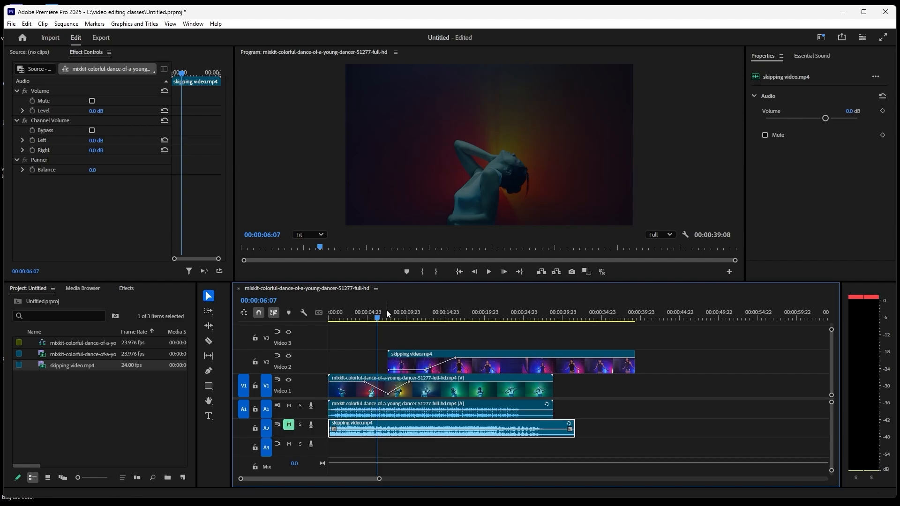
Step: Play the sequence from its start through the fade into the skipping clip, and return to 00:00:00:00
{"action": "left_click", "coordinate": [490, 273]}
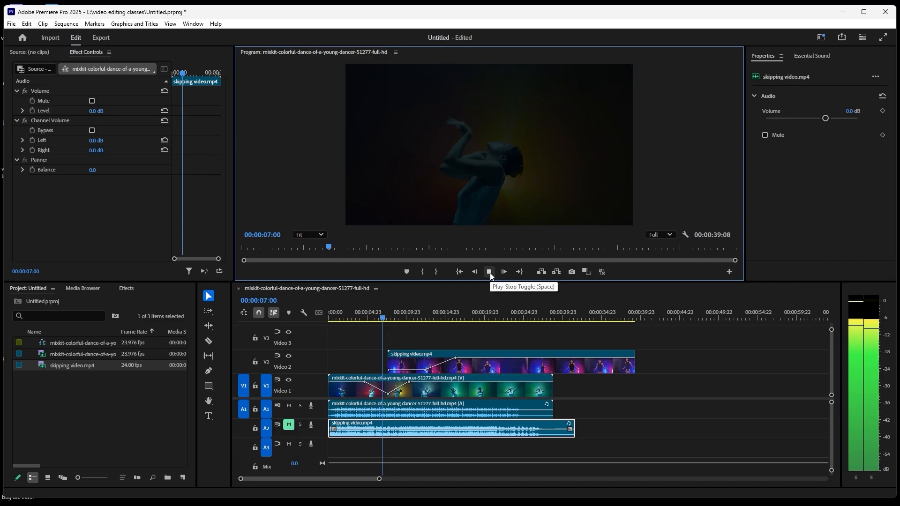
{"action": "left_click", "coordinate": [491, 273]}
{"action": "left_click", "coordinate": [459, 272]}
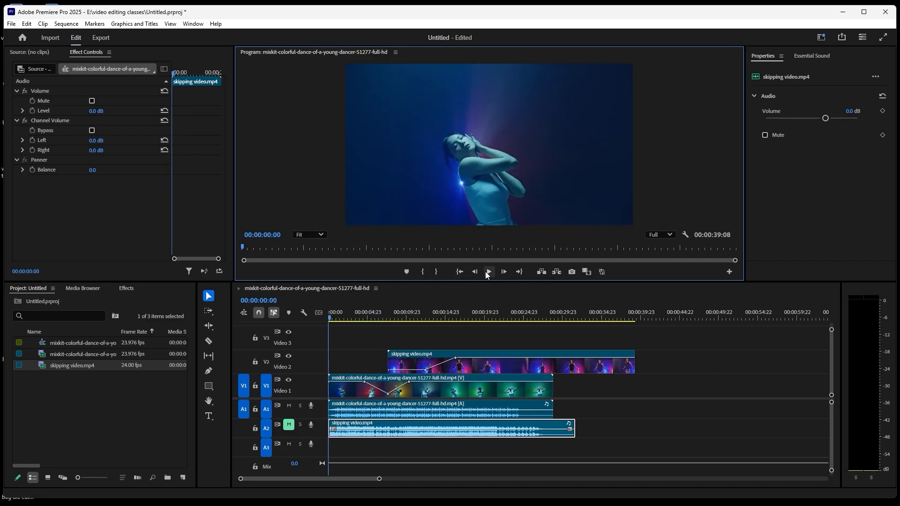
{"action": "left_click", "coordinate": [489, 272]}
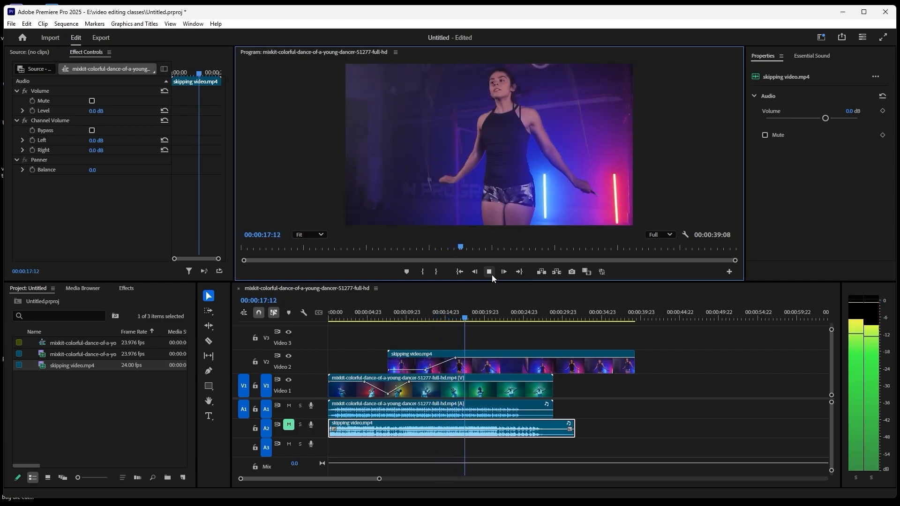
{"action": "left_click", "coordinate": [491, 272]}
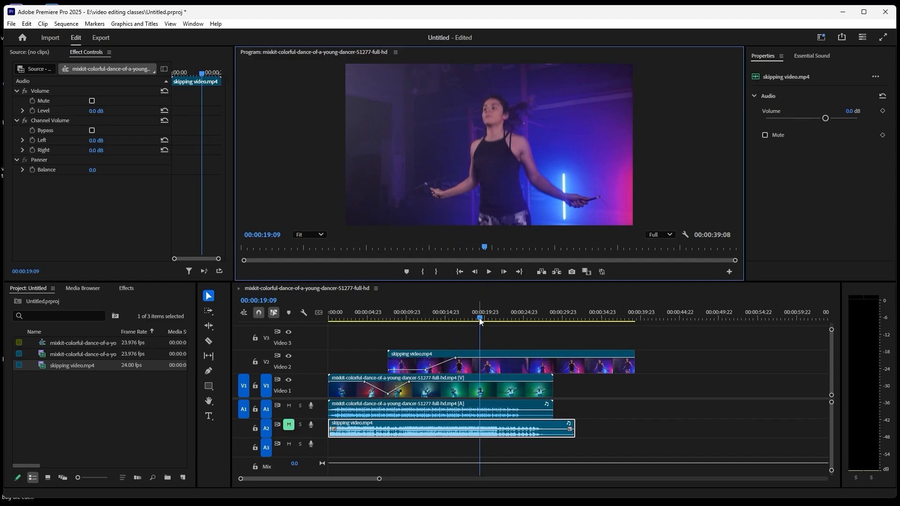
{"action": "left_click_drag", "start_coordinate": [480, 322], "coordinate": [469, 319]}
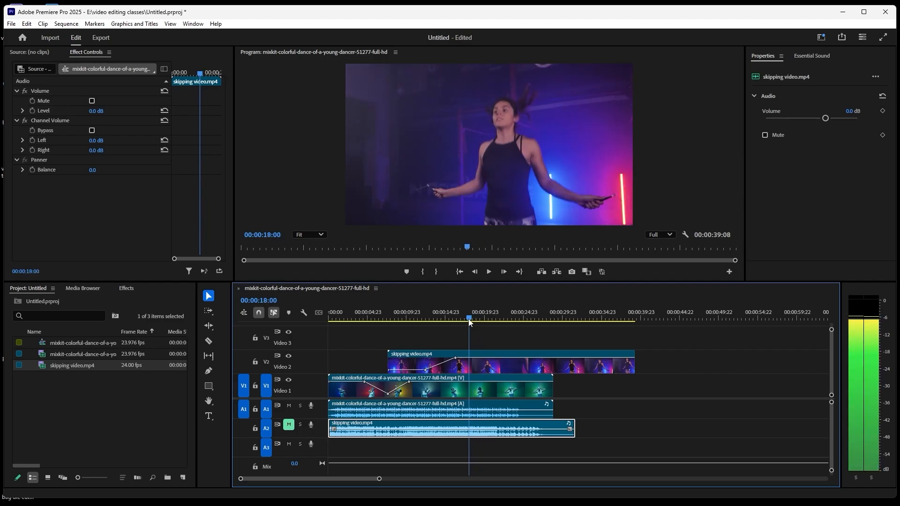
{"action": "left_click", "coordinate": [460, 272]}
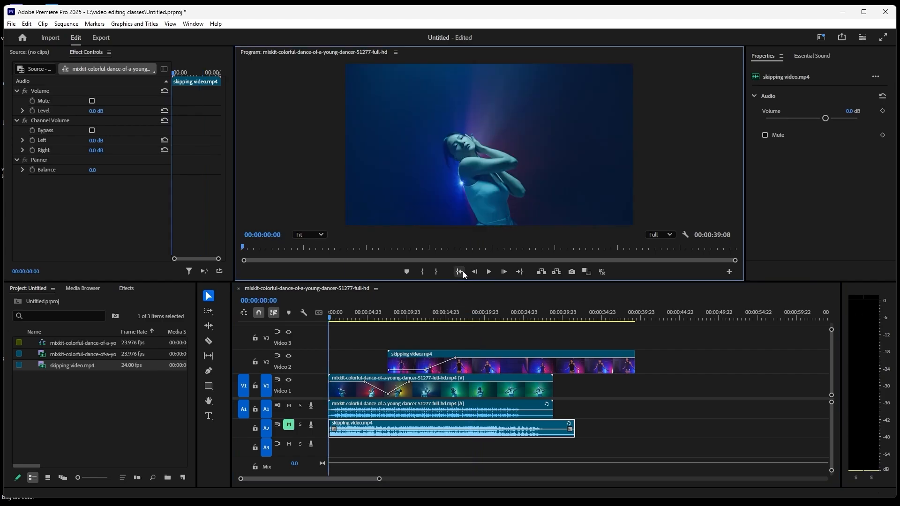
Step: Set the blend mode of the skipping video.mp4 clip on Video 2 to Multiply
{"action": "left_click", "coordinate": [406, 365]}
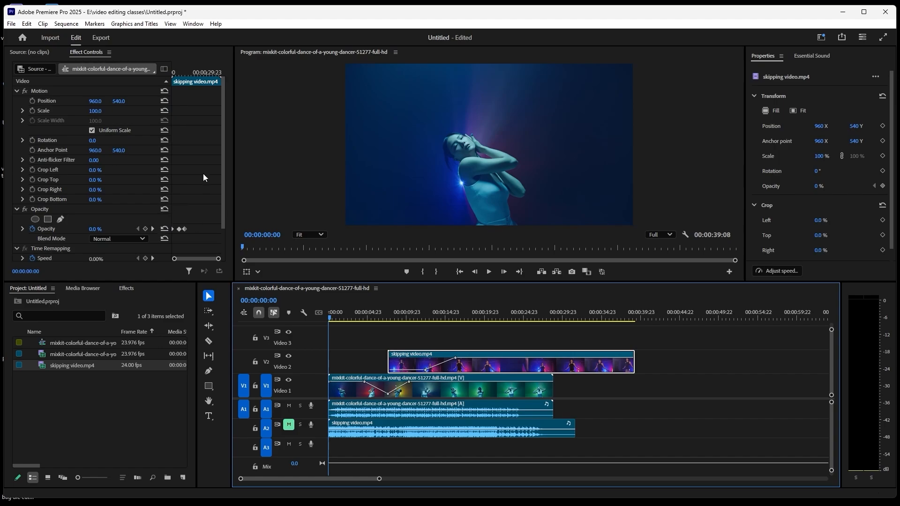
{"action": "left_click_drag", "start_coordinate": [224, 187], "coordinate": [218, 216]}
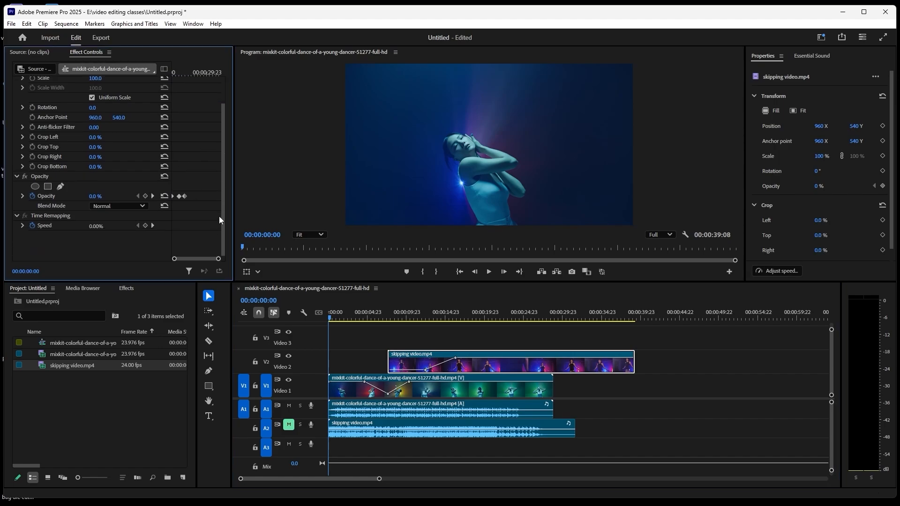
{"action": "left_click", "coordinate": [142, 206]}
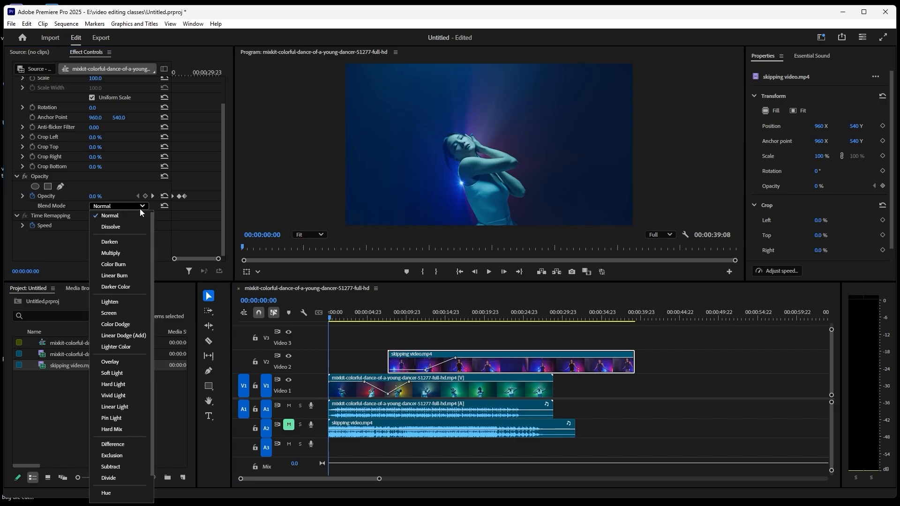
{"action": "left_click", "coordinate": [127, 251]}
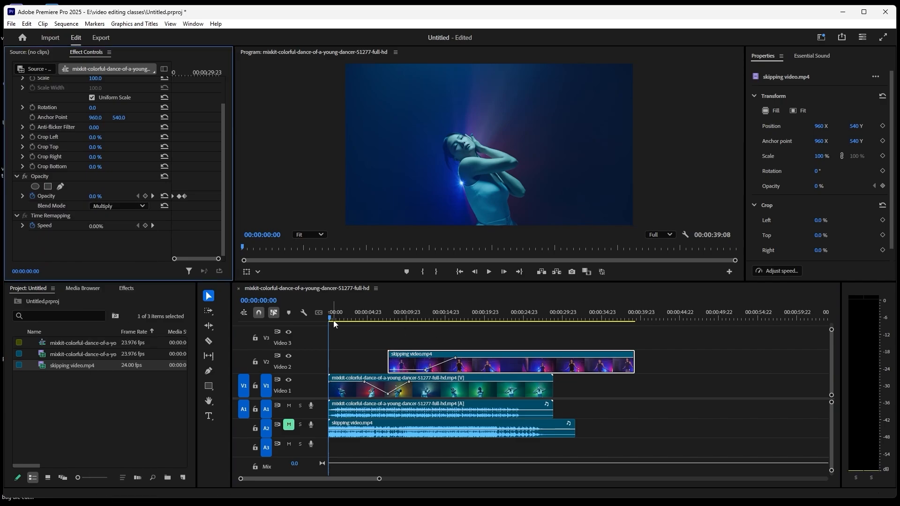
Step: Move the playhead to 00:00:19:13 and try the Lighten, Screen and Lighter Color blend modes on the skipping clip
{"action": "left_click_drag", "start_coordinate": [335, 323], "coordinate": [479, 347]}
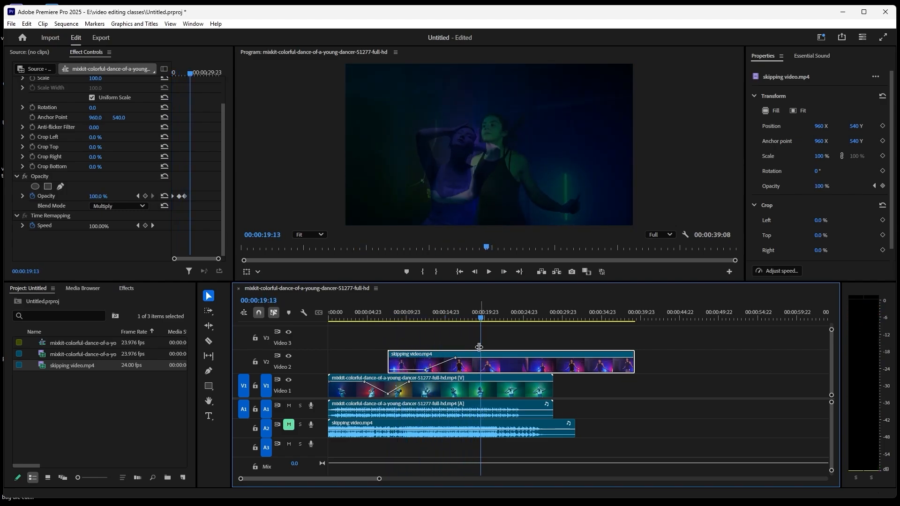
{"action": "left_click", "coordinate": [127, 206]}
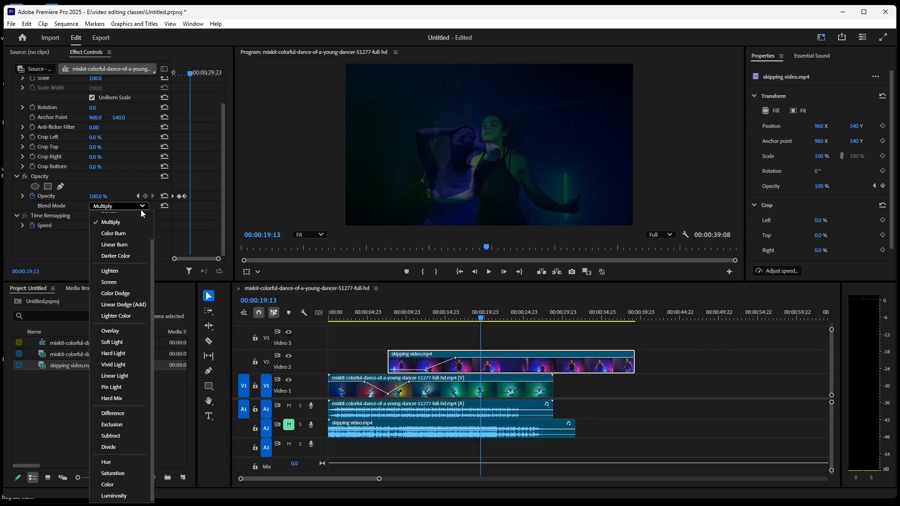
{"action": "left_click", "coordinate": [128, 271]}
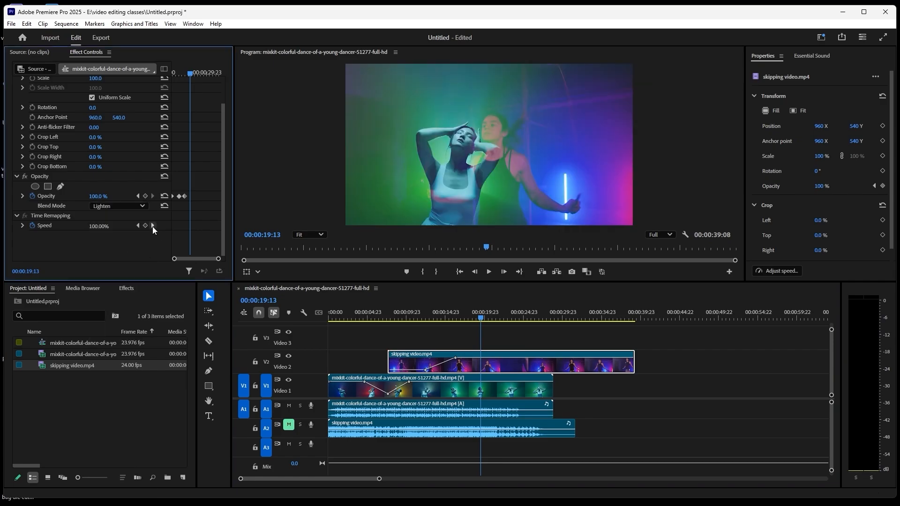
{"action": "left_click", "coordinate": [142, 207]}
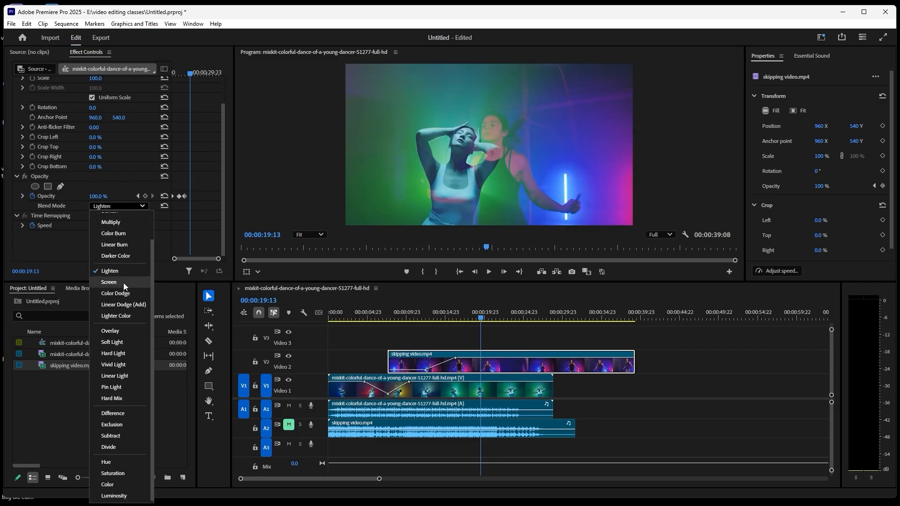
{"action": "left_click", "coordinate": [125, 282]}
{"action": "left_click", "coordinate": [145, 209]}
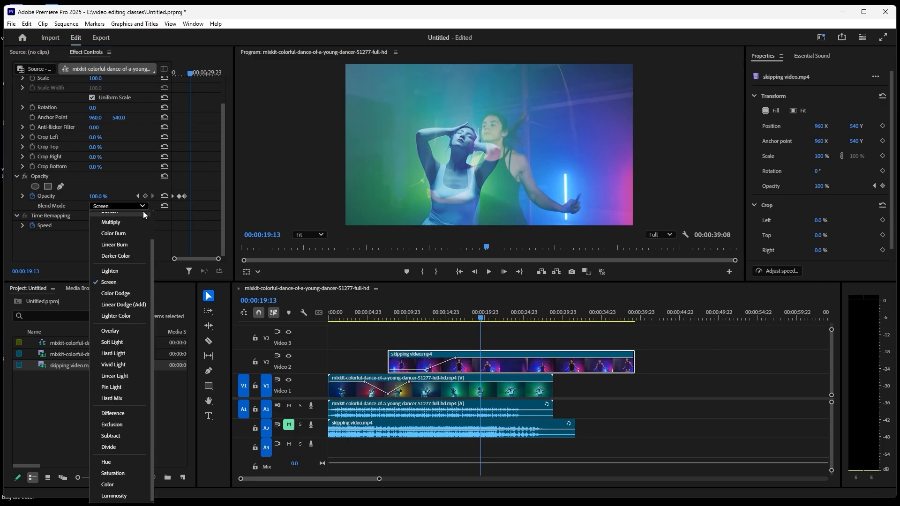
{"action": "left_click", "coordinate": [124, 319]}
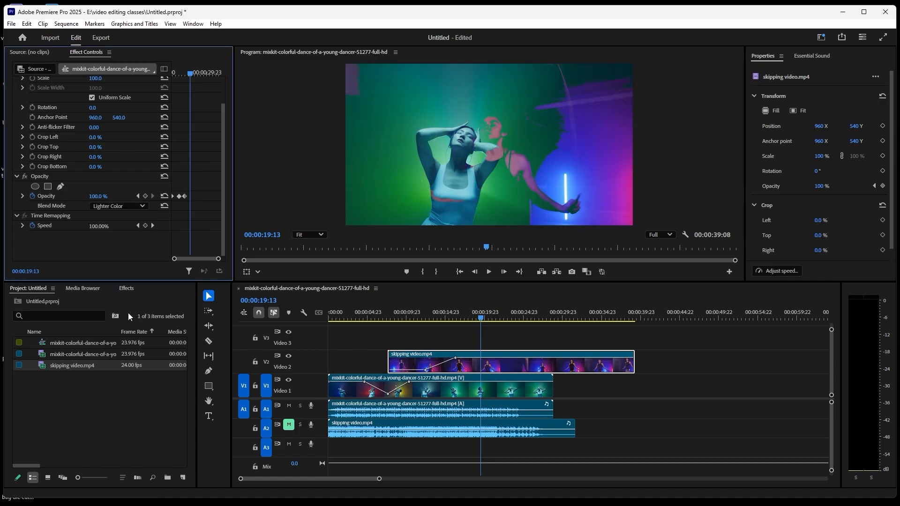
Step: Try the Overlay, Soft Light, Linear Light and Difference blend modes on the skipping clip
{"action": "left_click", "coordinate": [120, 206]}
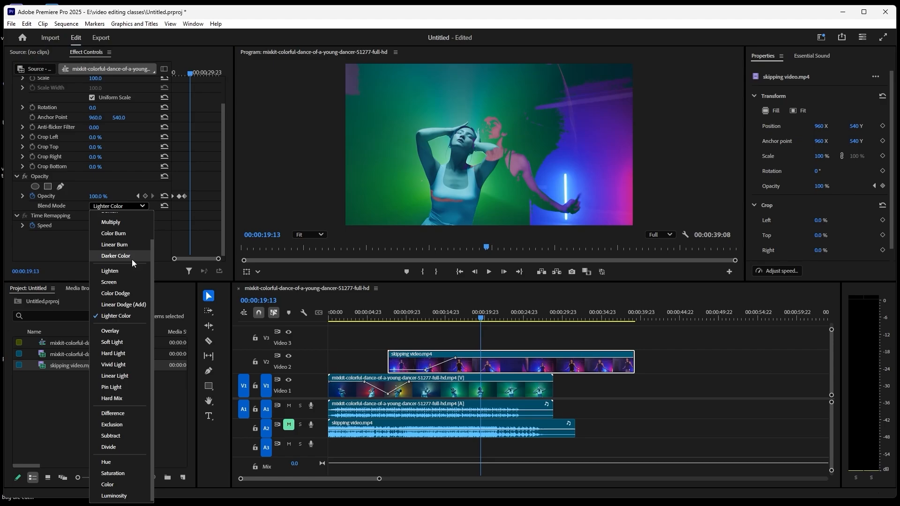
{"action": "left_click", "coordinate": [121, 331]}
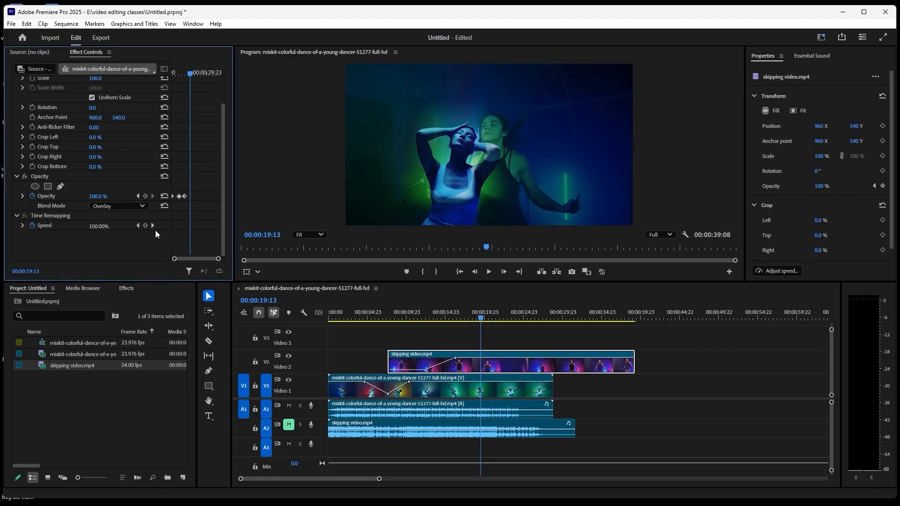
{"action": "left_click", "coordinate": [143, 206]}
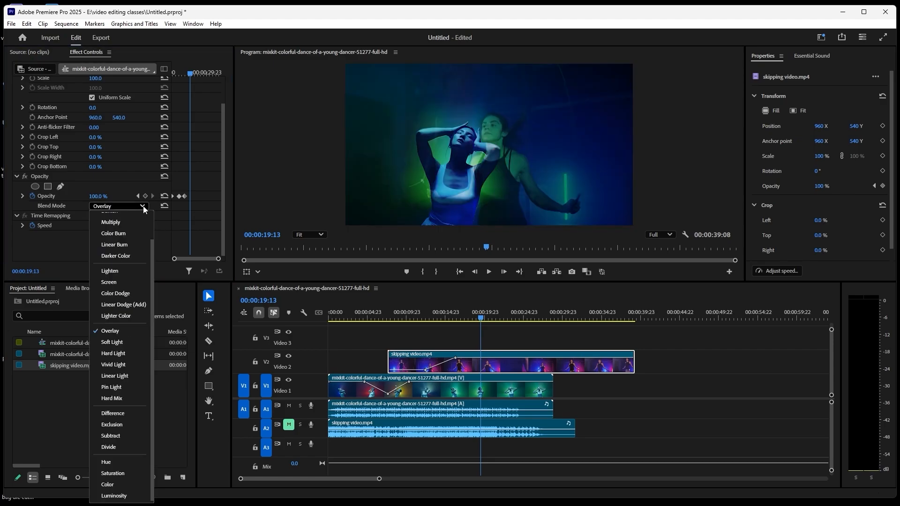
{"action": "left_click", "coordinate": [122, 343]}
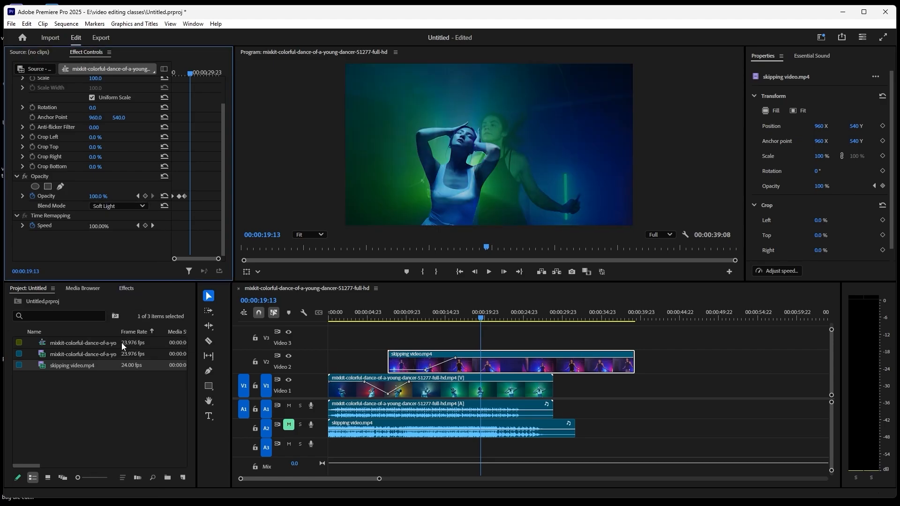
{"action": "left_click", "coordinate": [144, 207]}
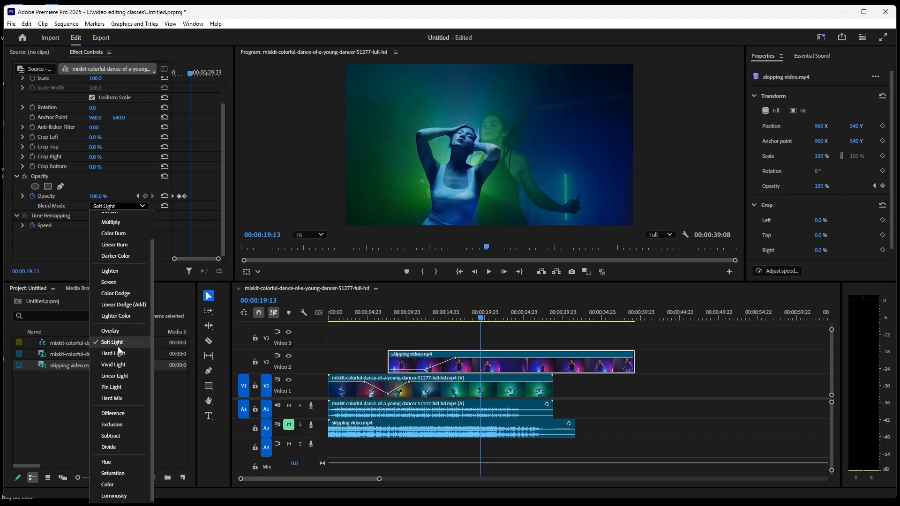
{"action": "left_click", "coordinate": [114, 376]}
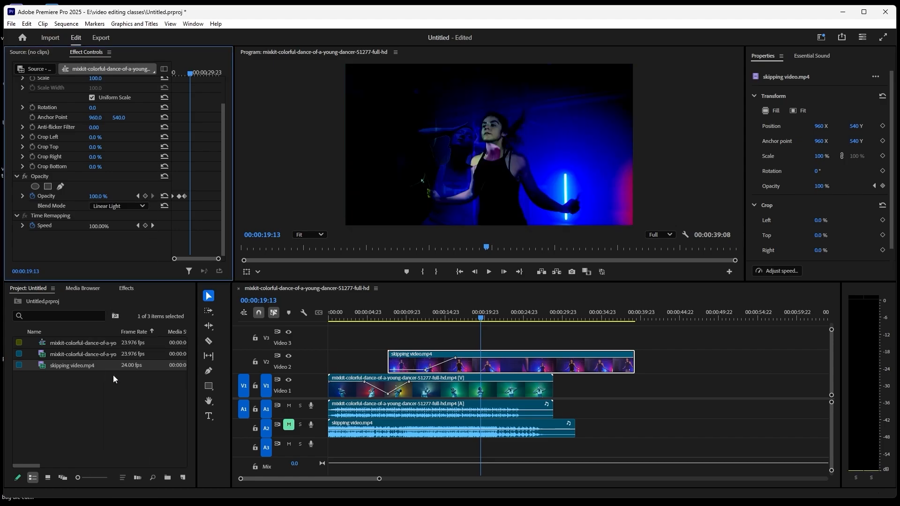
{"action": "left_click", "coordinate": [143, 207]}
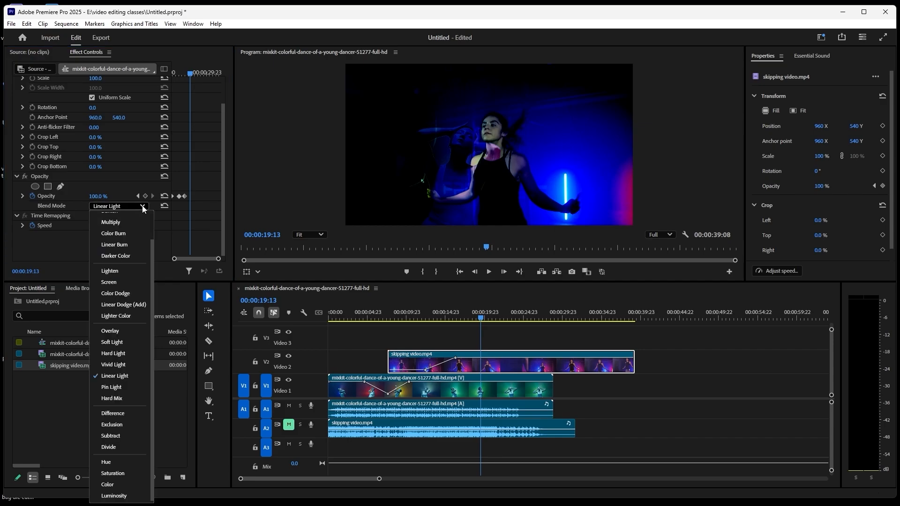
{"action": "left_click", "coordinate": [115, 413]}
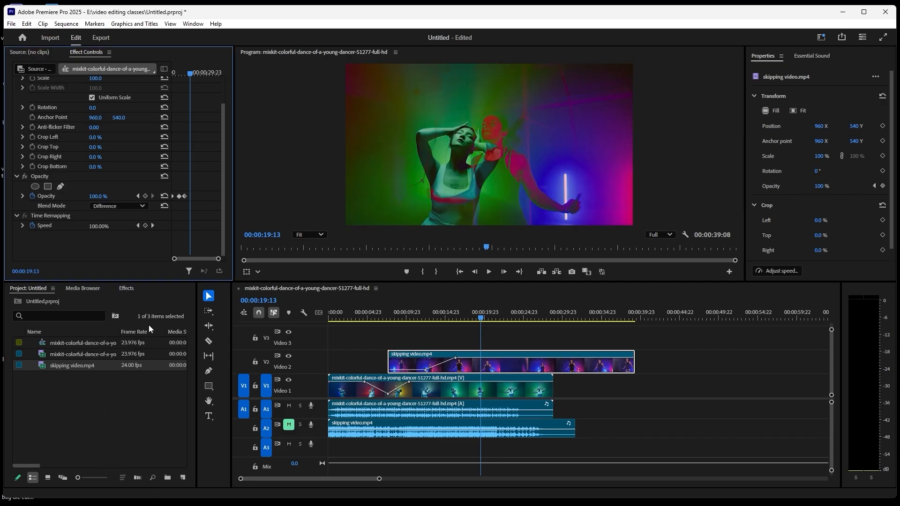
Step: Set the blend mode of the skipping clip on Video 2 to Overlay
{"action": "left_click", "coordinate": [145, 207]}
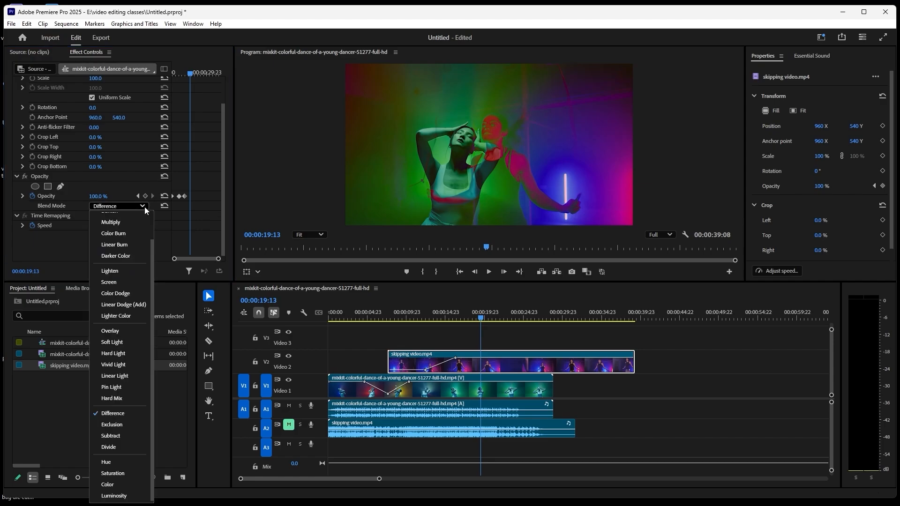
{"action": "left_click", "coordinate": [112, 333]}
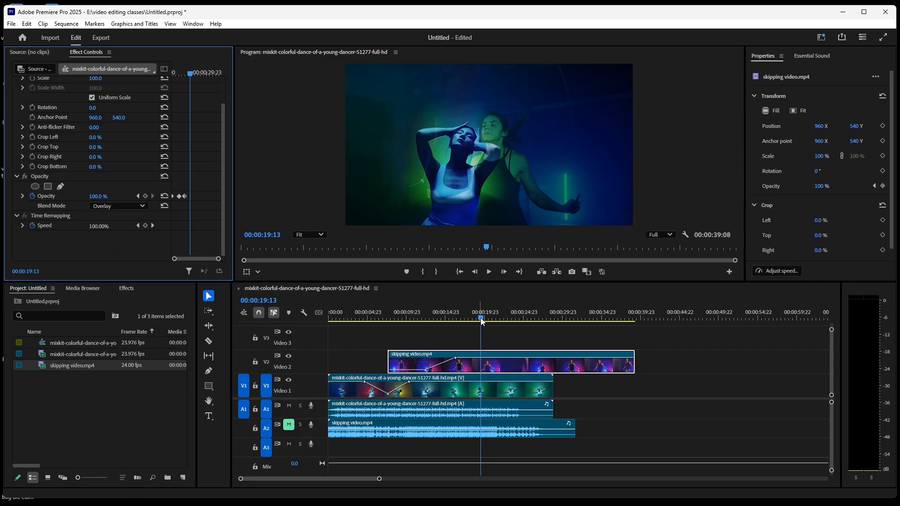
Step: Play the sequence from its start to about 00:00:25:04 to review the Overlay blend, and collapse the clip's Opacity settings
{"action": "left_click", "coordinate": [459, 272]}
{"action": "left_click", "coordinate": [487, 272]}
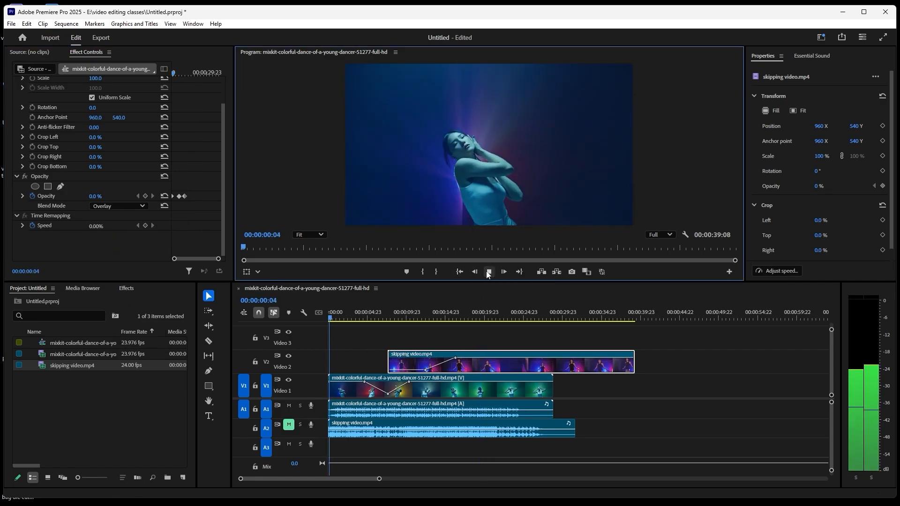
{"action": "left_click", "coordinate": [489, 272]}
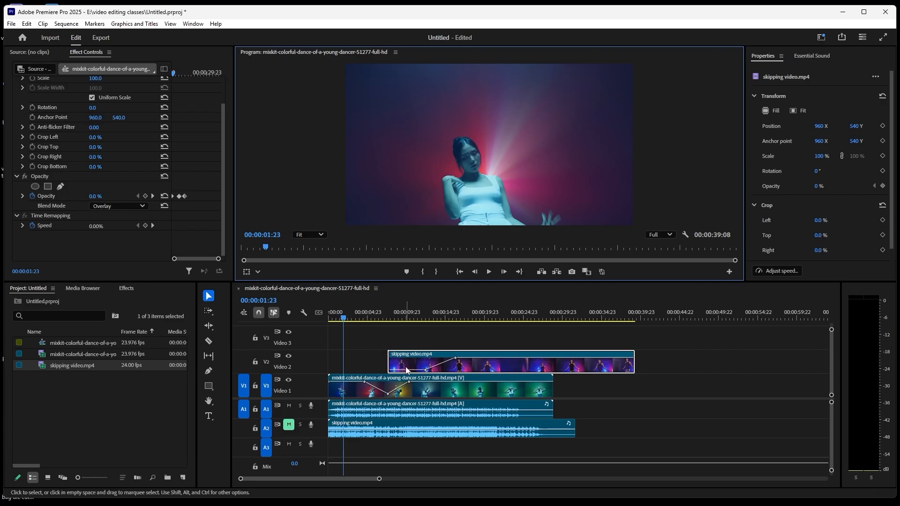
{"action": "left_click", "coordinate": [490, 272]}
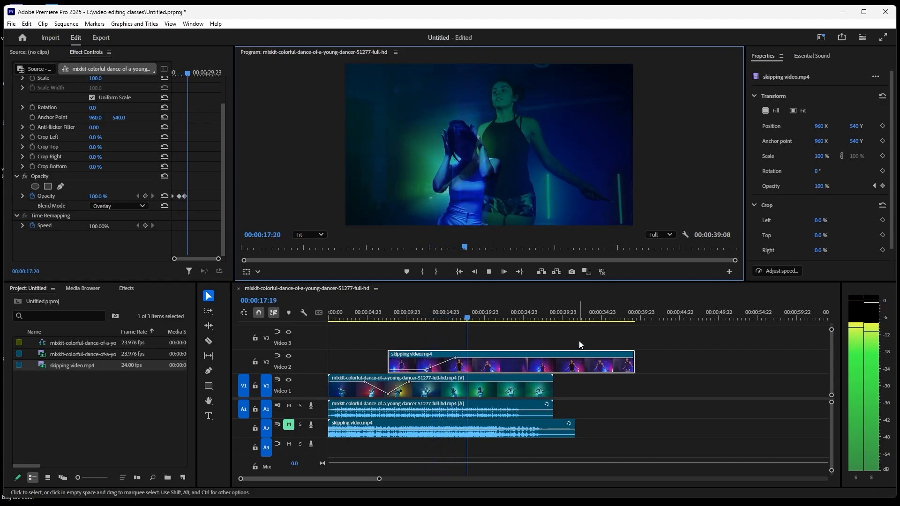
{"action": "left_click", "coordinate": [488, 273]}
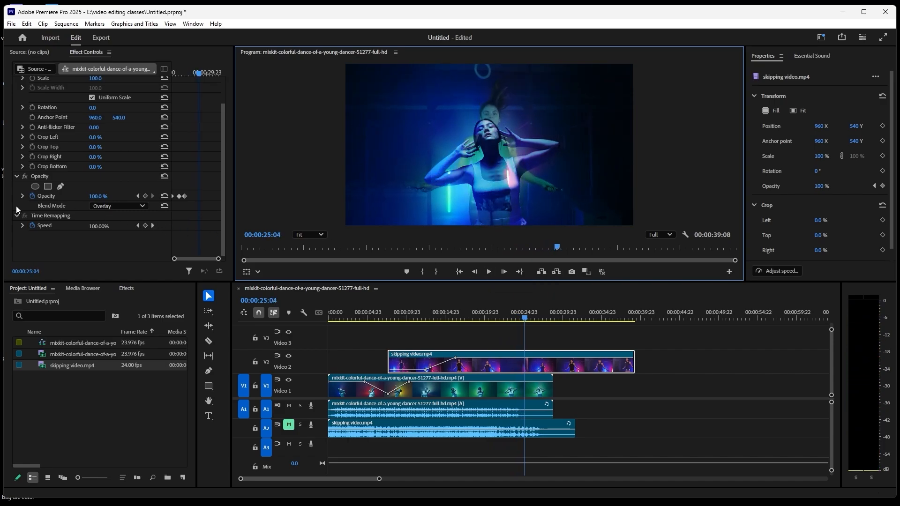
{"action": "left_click", "coordinate": [18, 177]}
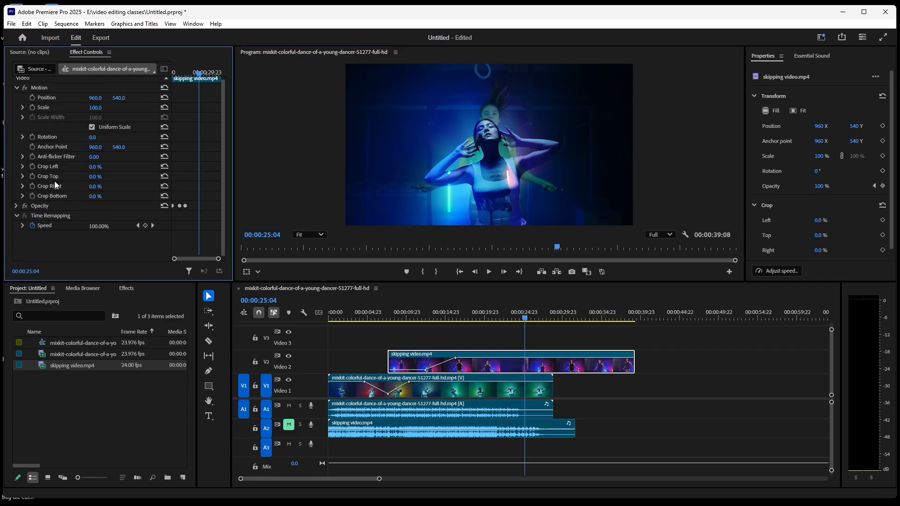